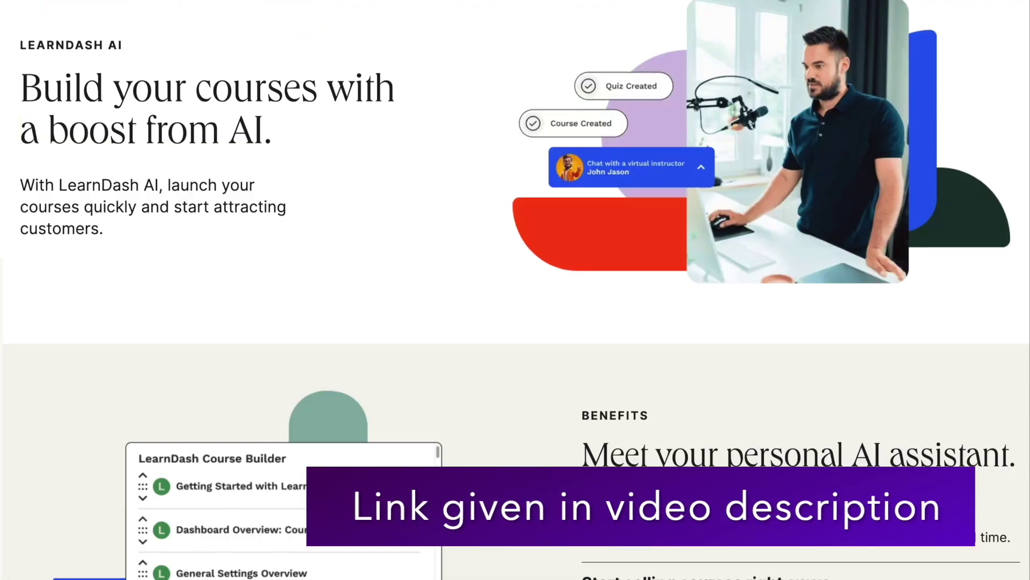
Go to LearnDash LMS Courses and open the Create from Video Playlist form.
{"action": "scroll", "coordinate": [515, 289], "scroll_direction": "down", "scroll_amount": 3}
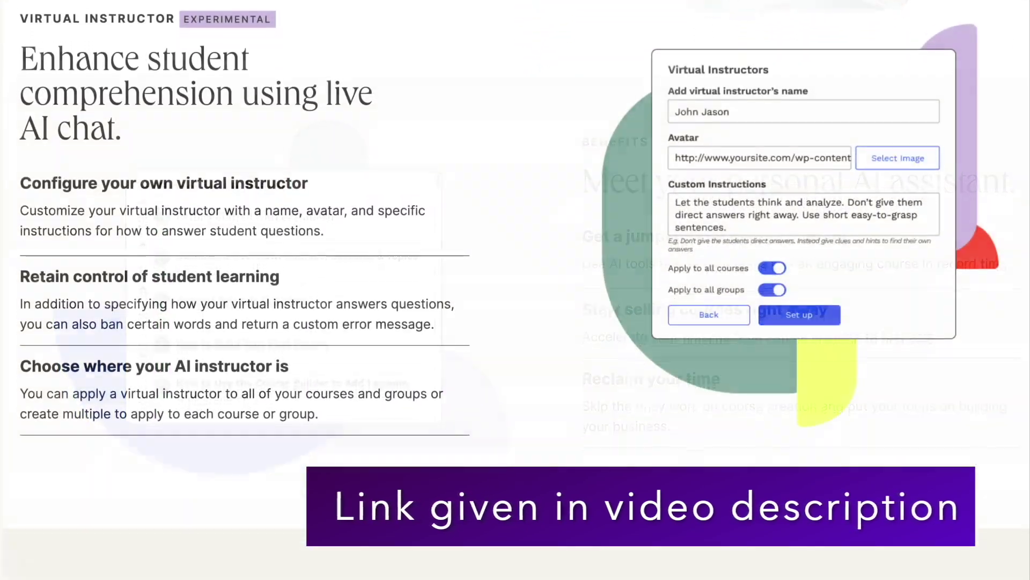
{"action": "scroll", "coordinate": [515, 290], "scroll_direction": "down", "scroll_amount": 3}
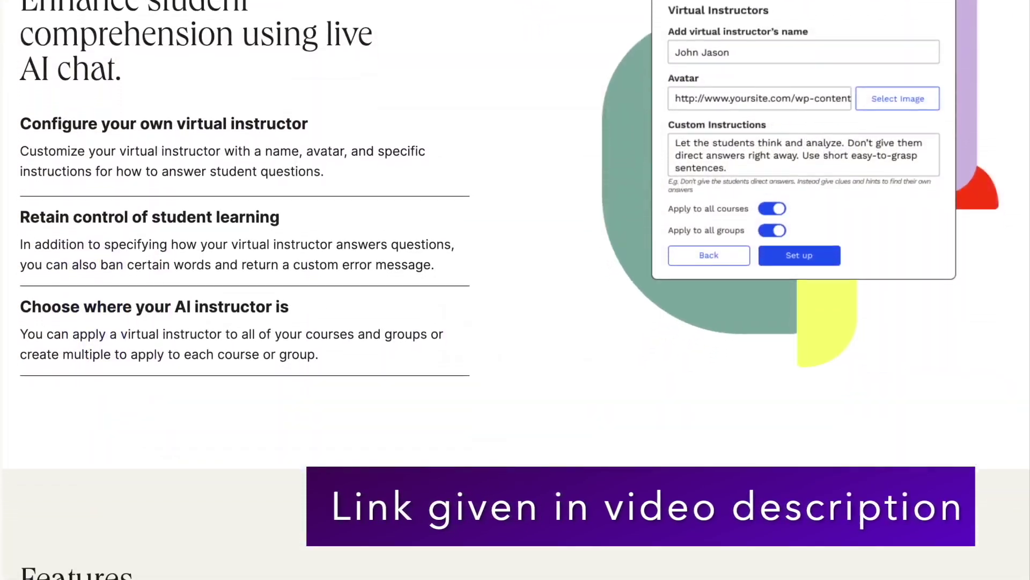
{"action": "scroll", "coordinate": [515, 290], "scroll_direction": "down", "scroll_amount": 5}
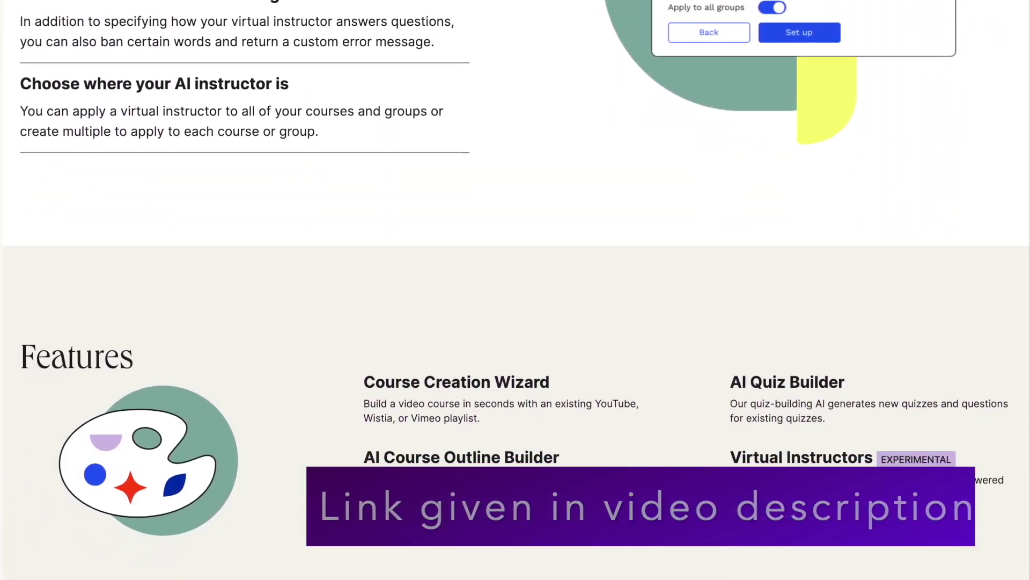
{"action": "scroll", "coordinate": [516, 289], "scroll_direction": "down", "scroll_amount": 2}
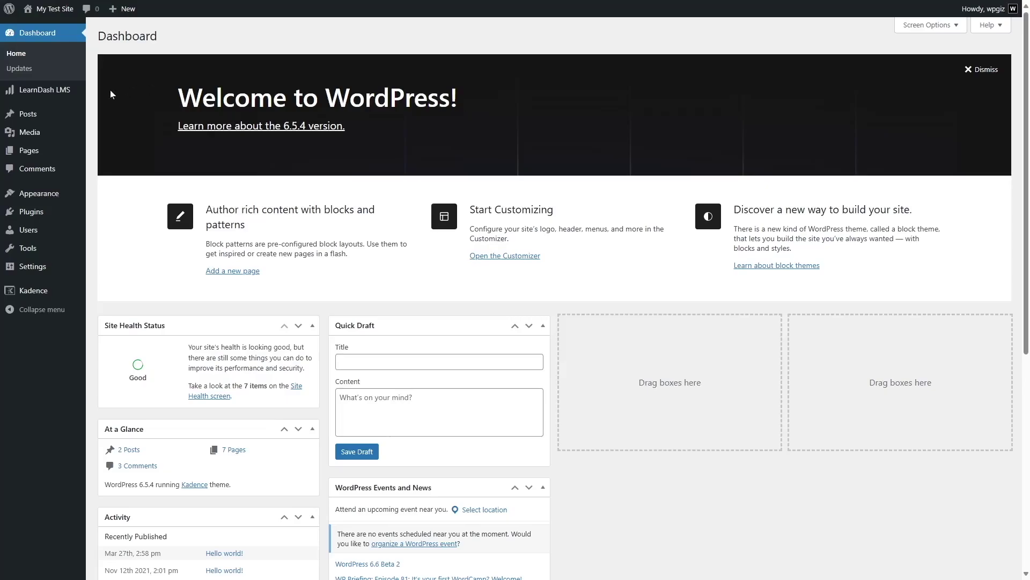
{"action": "mouse_move", "coordinate": [32, 96]}
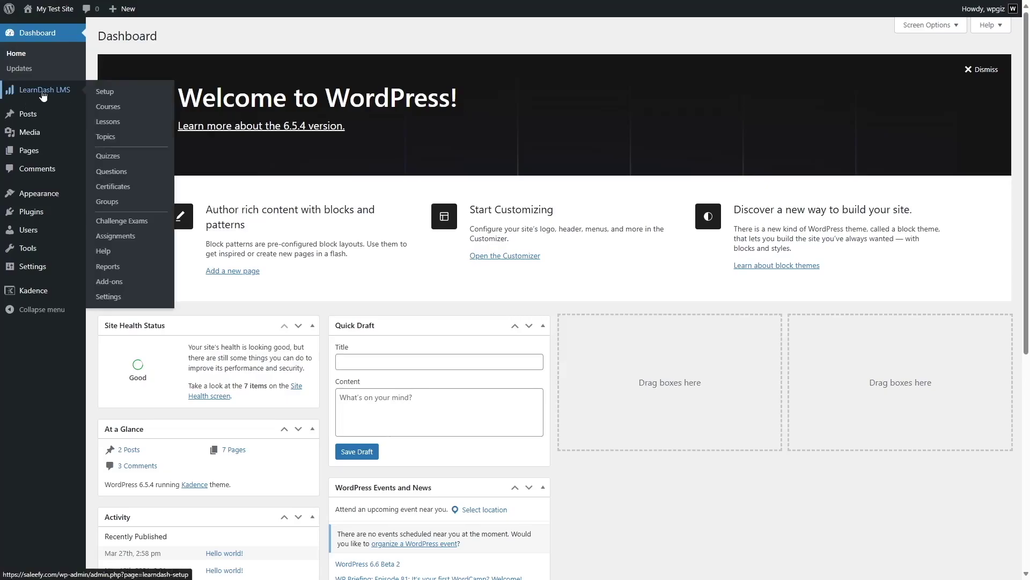
{"action": "left_click", "coordinate": [118, 111]}
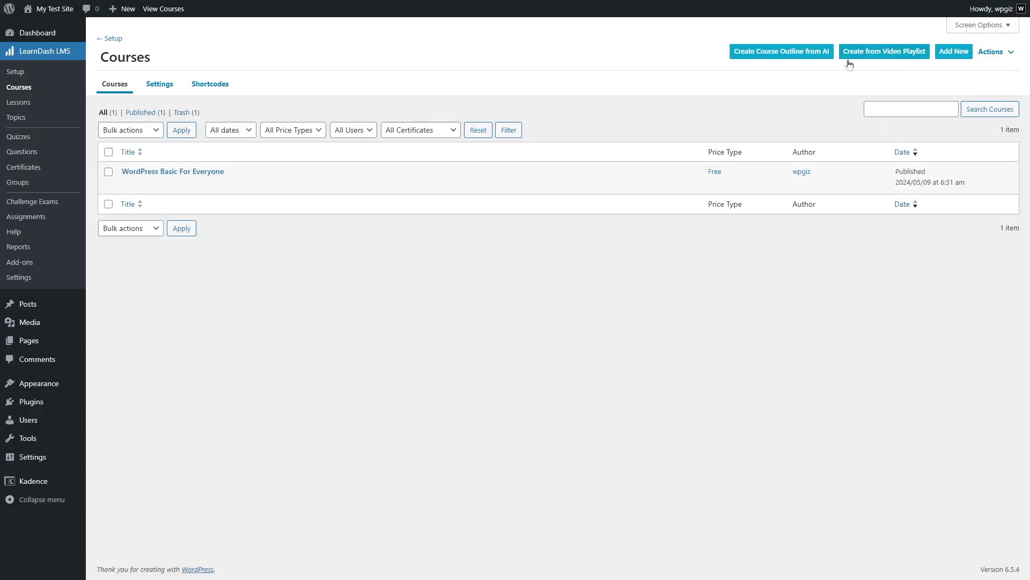
{"action": "left_click", "coordinate": [898, 55]}
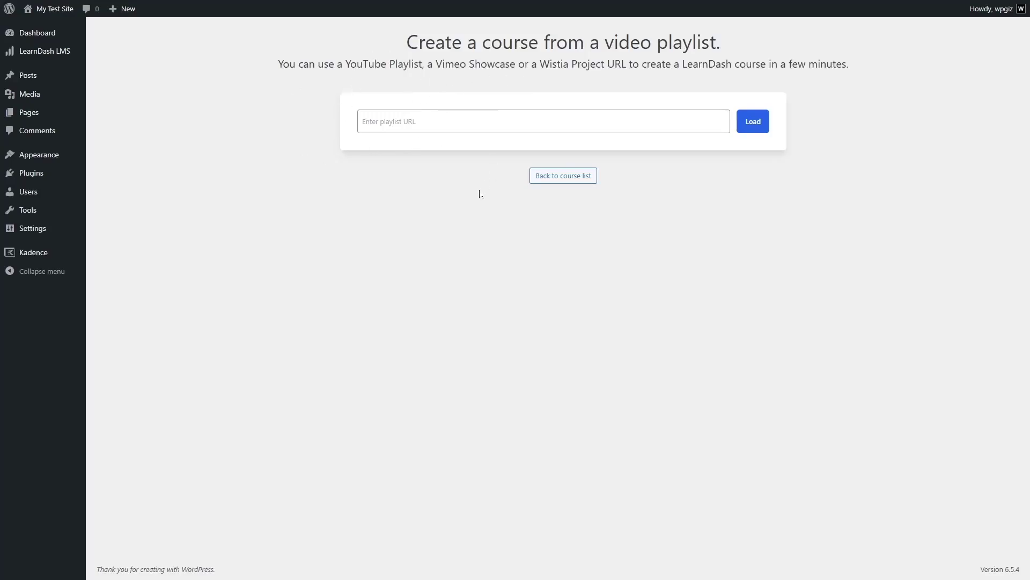
Paste the YouTube playlist URL, load its 31-lesson preview, then go back to the course list.
{"action": "left_click", "coordinate": [419, 122]}
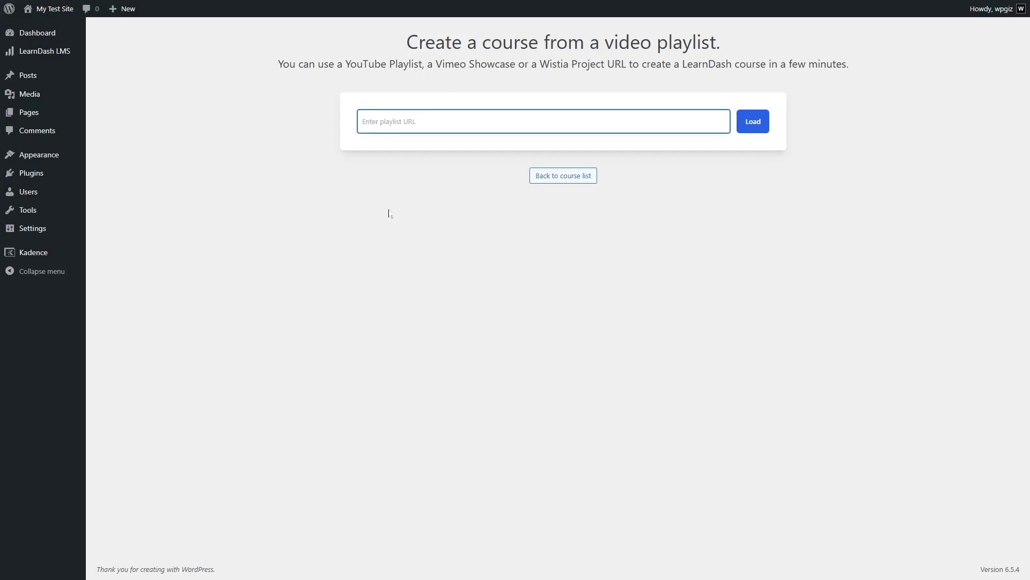
{"action": "type", "text": "https://www.youtube.com/playlist?list=PLkJTavKjQ5L_G-oWuF1BSiEzLS66MT2IB"}
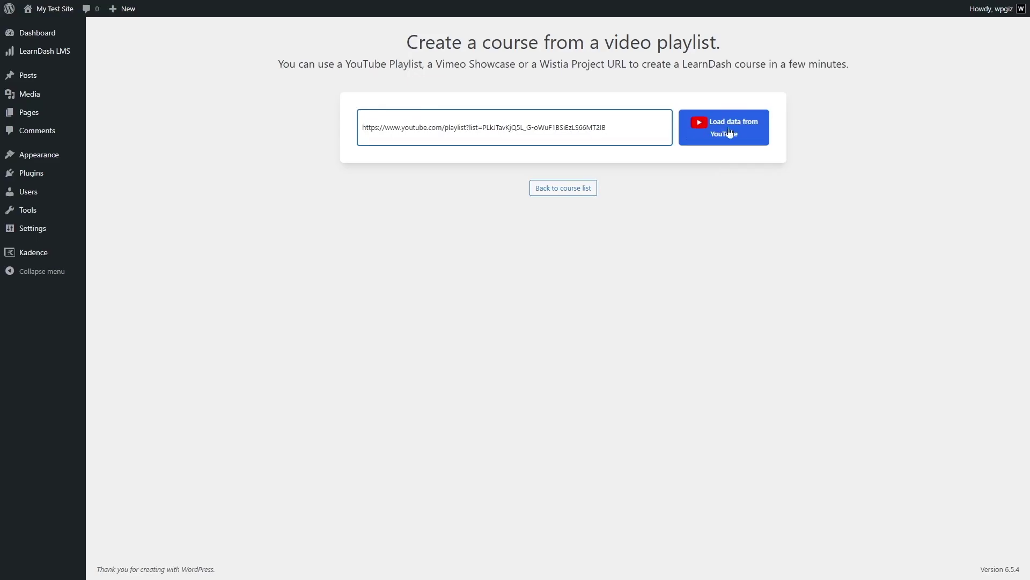
{"action": "left_click", "coordinate": [704, 129]}
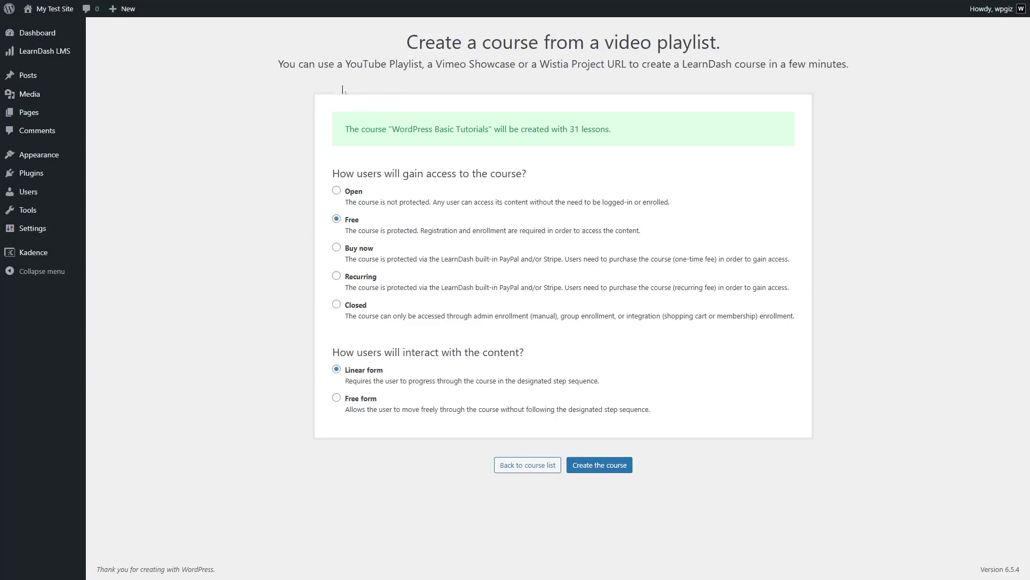
{"action": "left_click", "coordinate": [519, 471]}
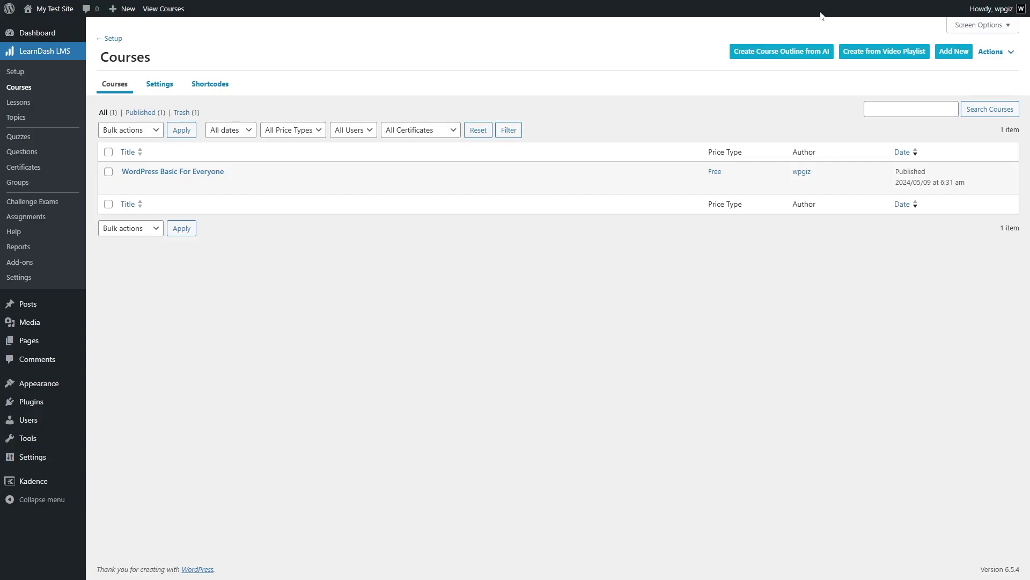
Open Create Course Outline from AI, then switch to LearnDash LMS Settings.
{"action": "left_click", "coordinate": [788, 58]}
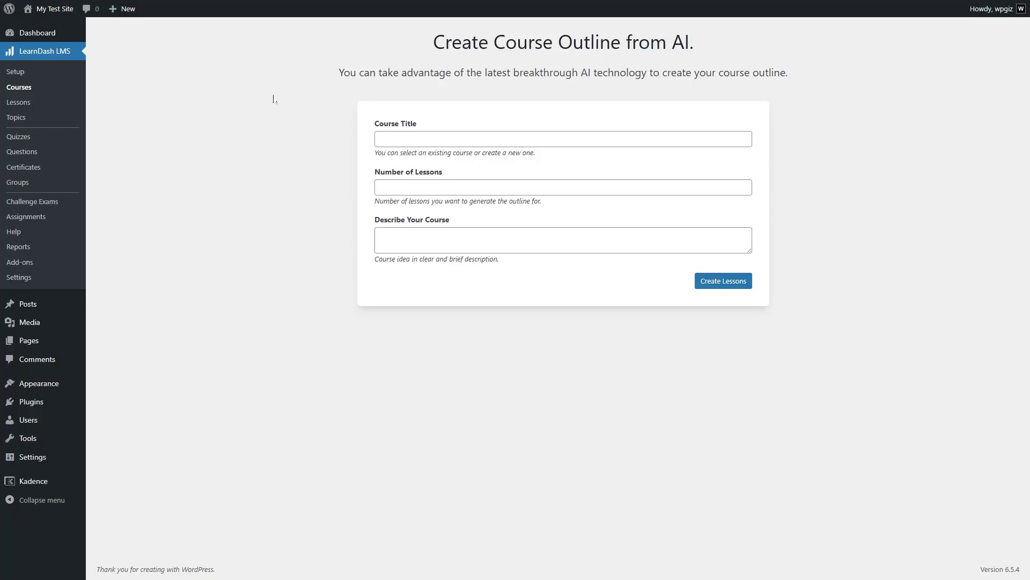
{"action": "left_click", "coordinate": [27, 279]}
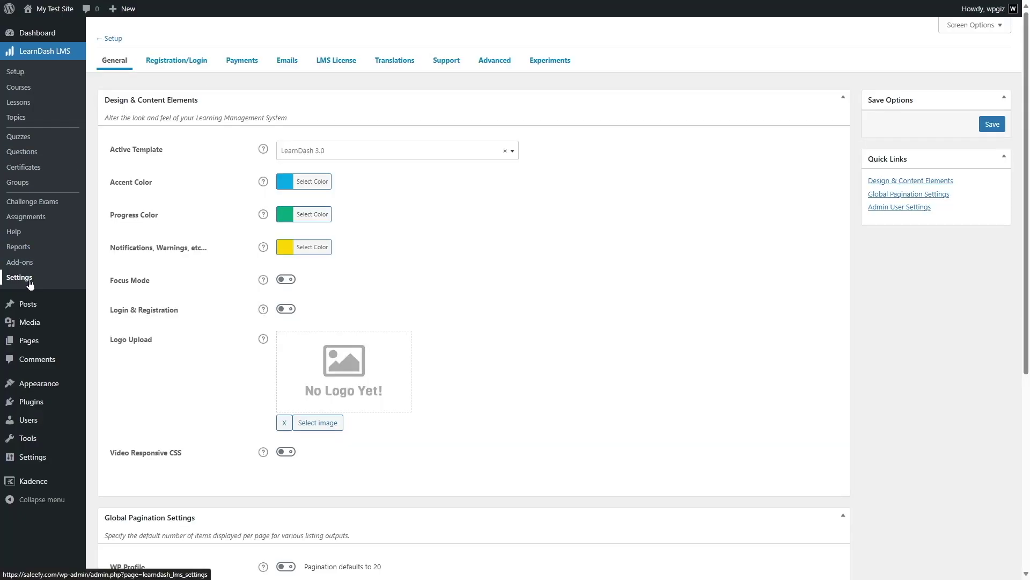
Go to Advanced > AI Integrations and follow the OpenAI API key help link to OpenAI.
{"action": "left_click", "coordinate": [496, 64]}
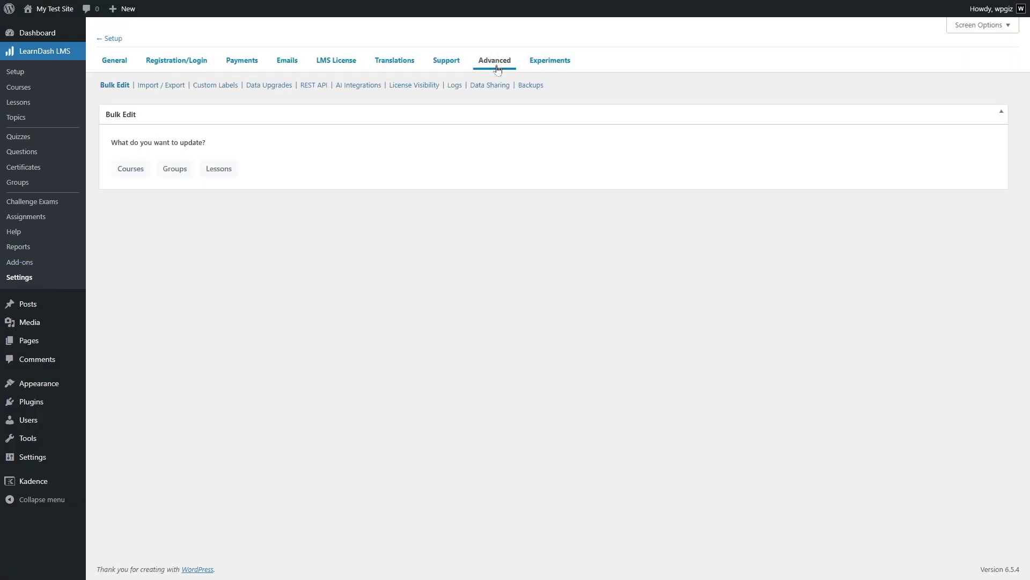
{"action": "left_click", "coordinate": [348, 90]}
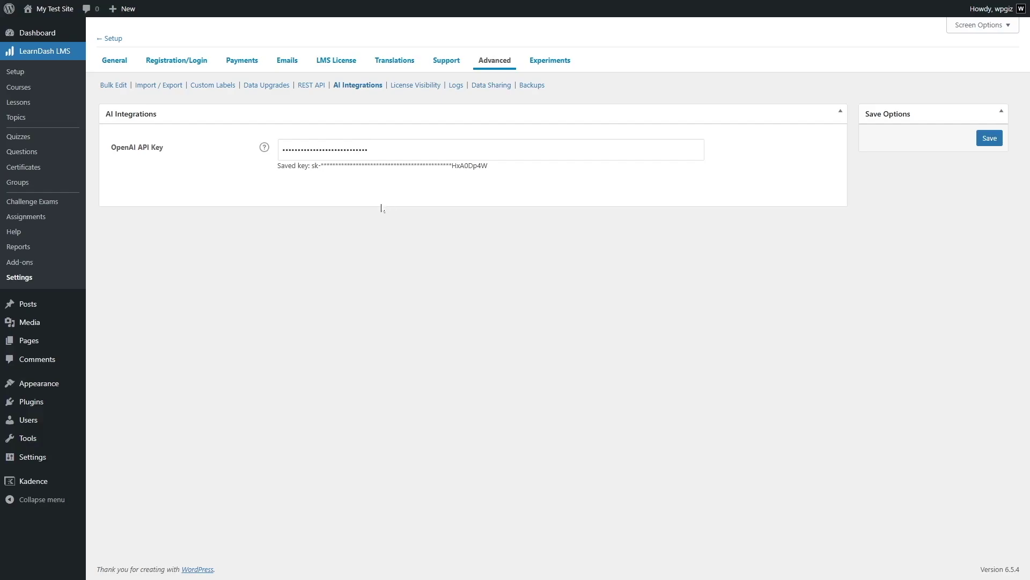
{"action": "left_click", "coordinate": [264, 148]}
{"action": "left_click", "coordinate": [123, 161]}
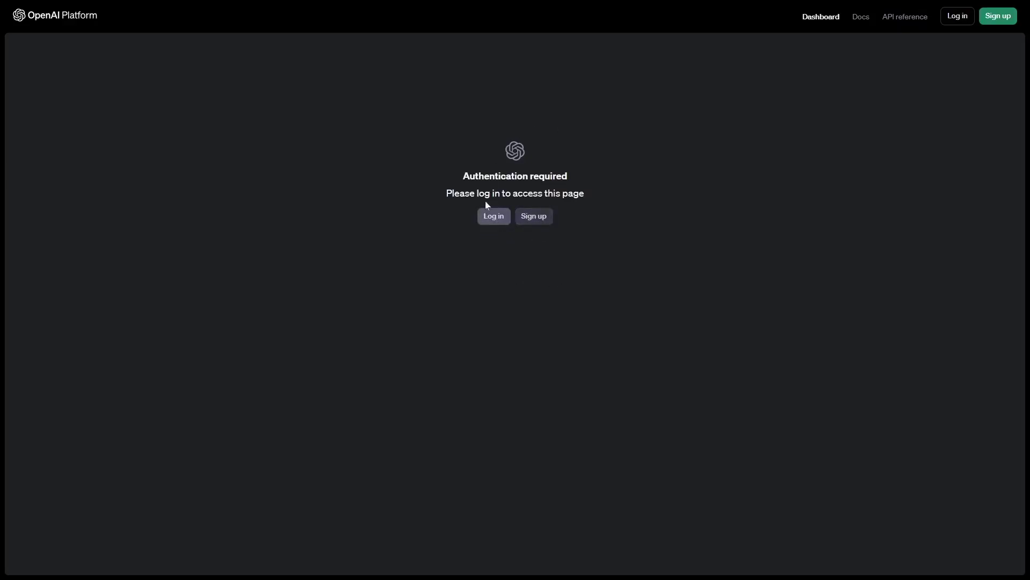
Log in to OpenAI Platform, view the API keys, and cancel creating a new secret key.
{"action": "left_click", "coordinate": [494, 216]}
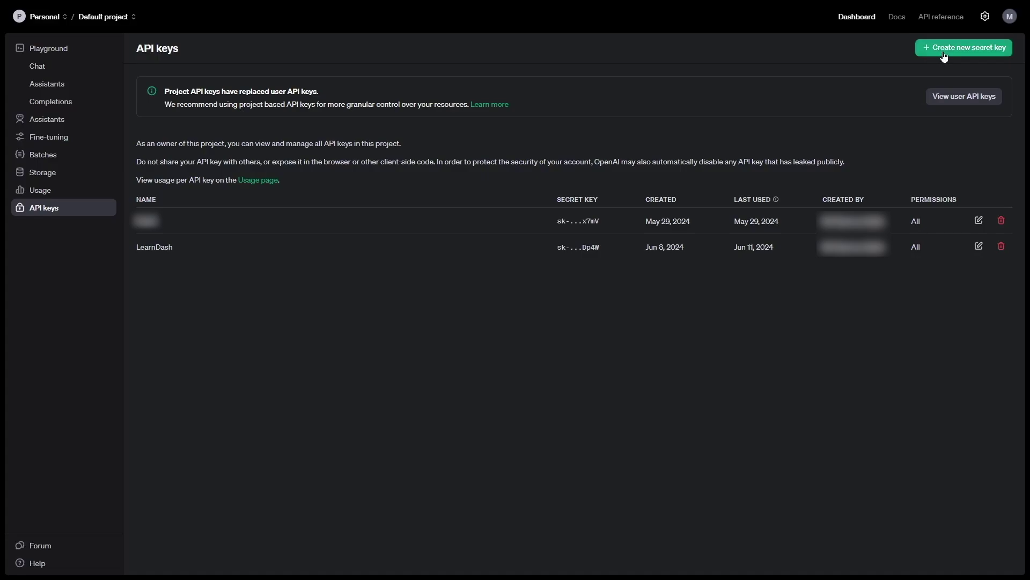
{"action": "left_click", "coordinate": [989, 54]}
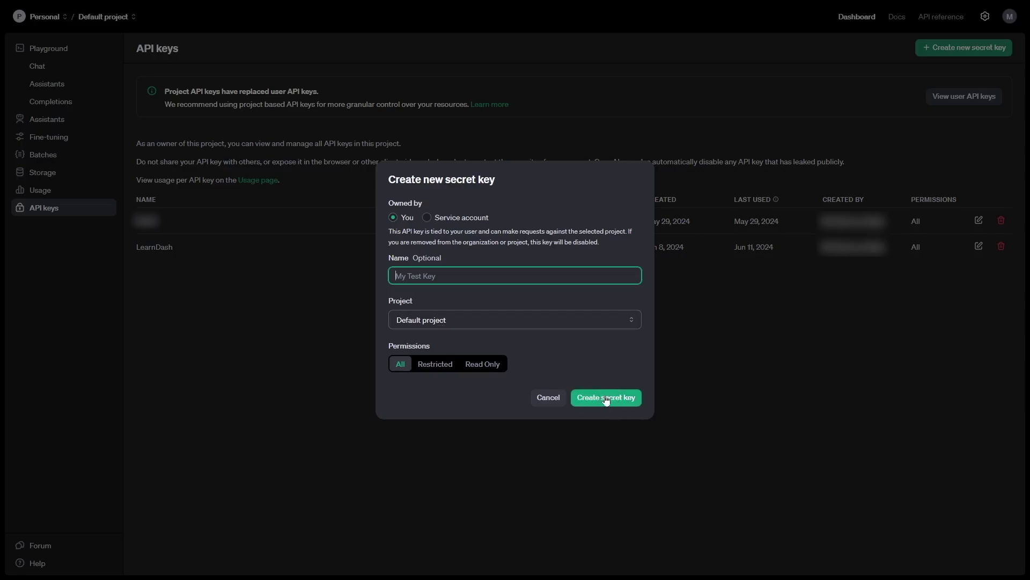
{"action": "left_click", "coordinate": [547, 398]}
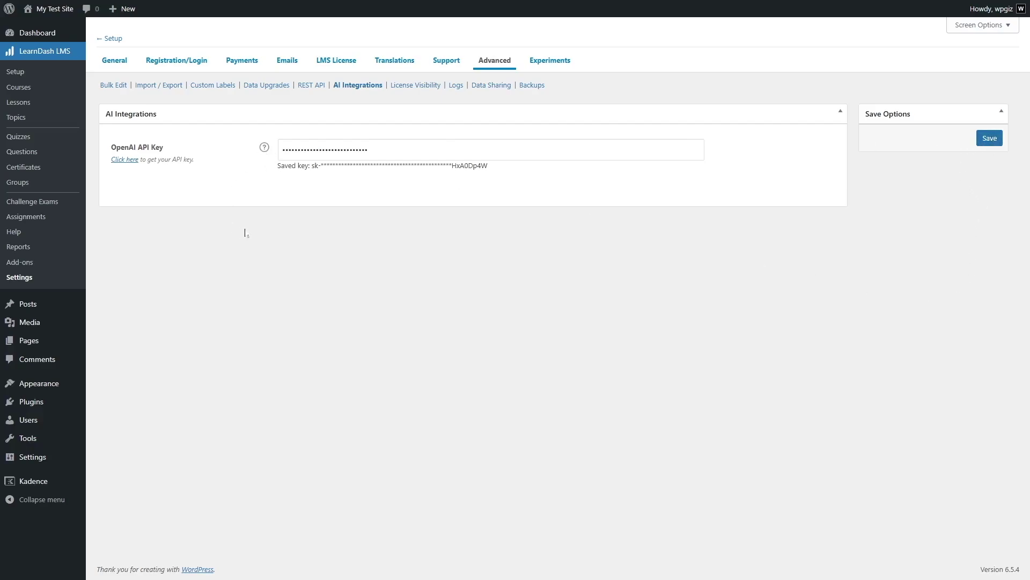
Fill the AI course outline with title 'word' and 6 lessons, then return to Courses unsubmitted.
{"action": "left_click", "coordinate": [14, 91]}
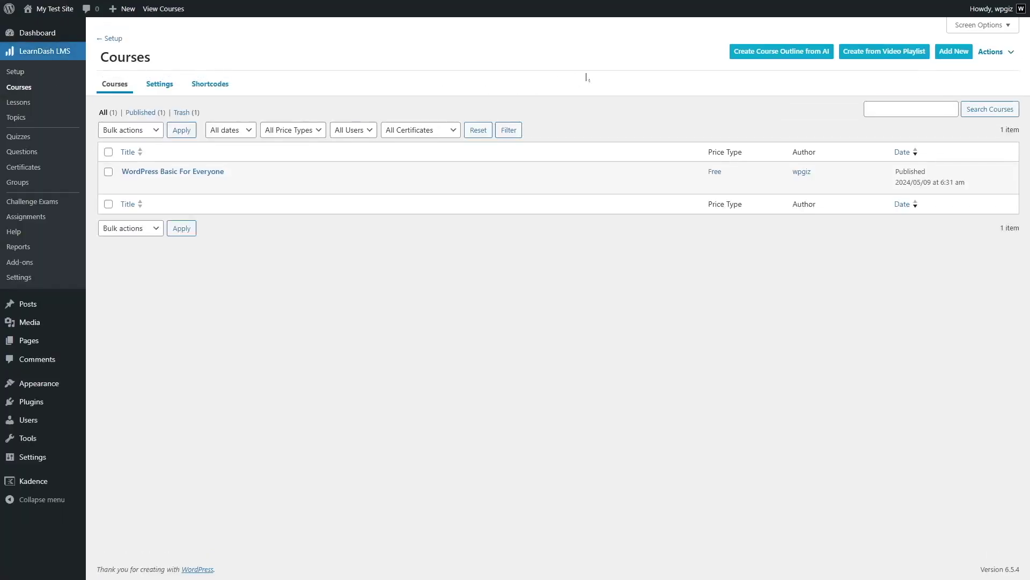
{"action": "left_click", "coordinate": [793, 52]}
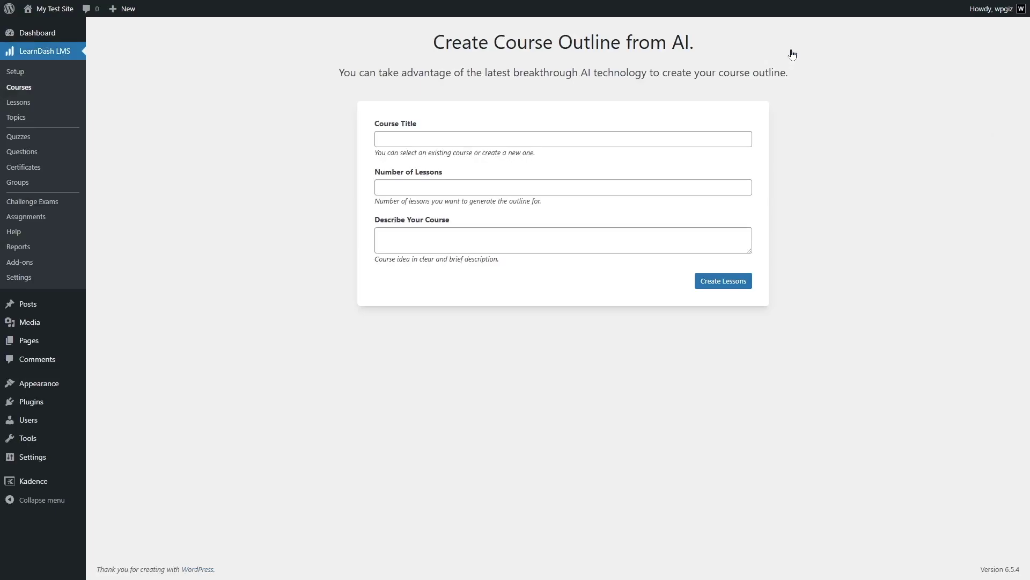
{"action": "left_click", "coordinate": [425, 140]}
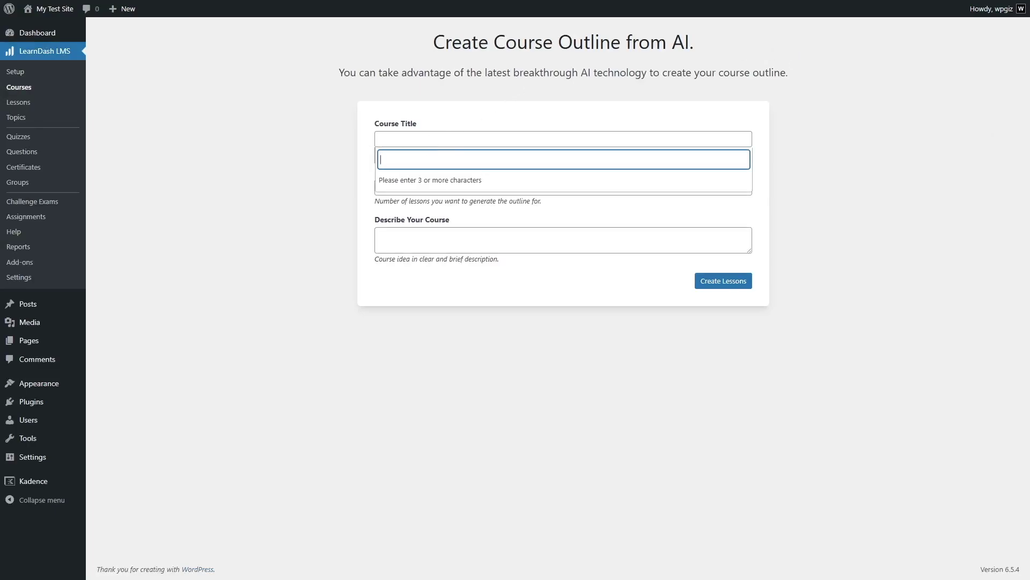
{"action": "type", "text": "word"}
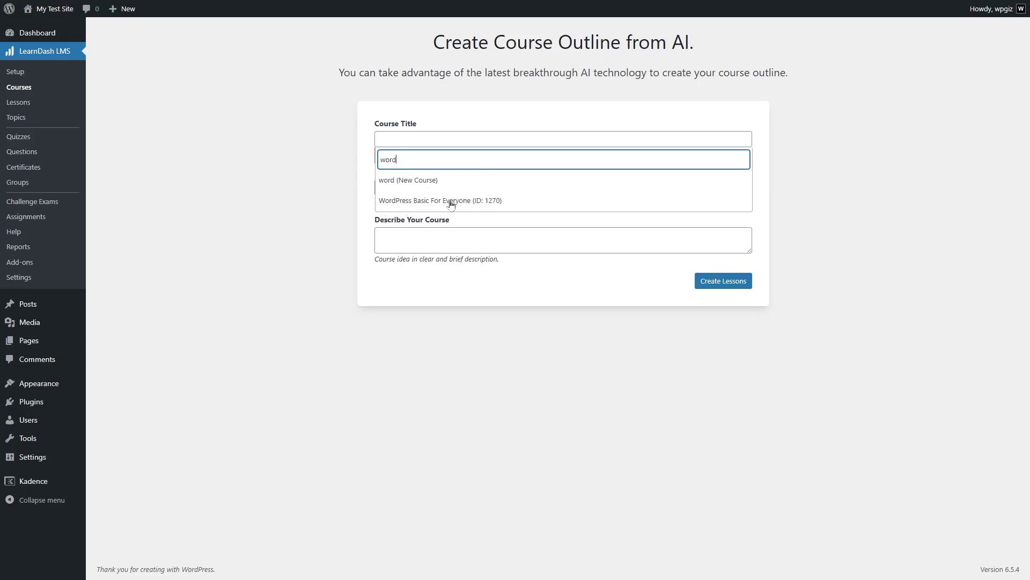
{"action": "left_click", "coordinate": [409, 183]}
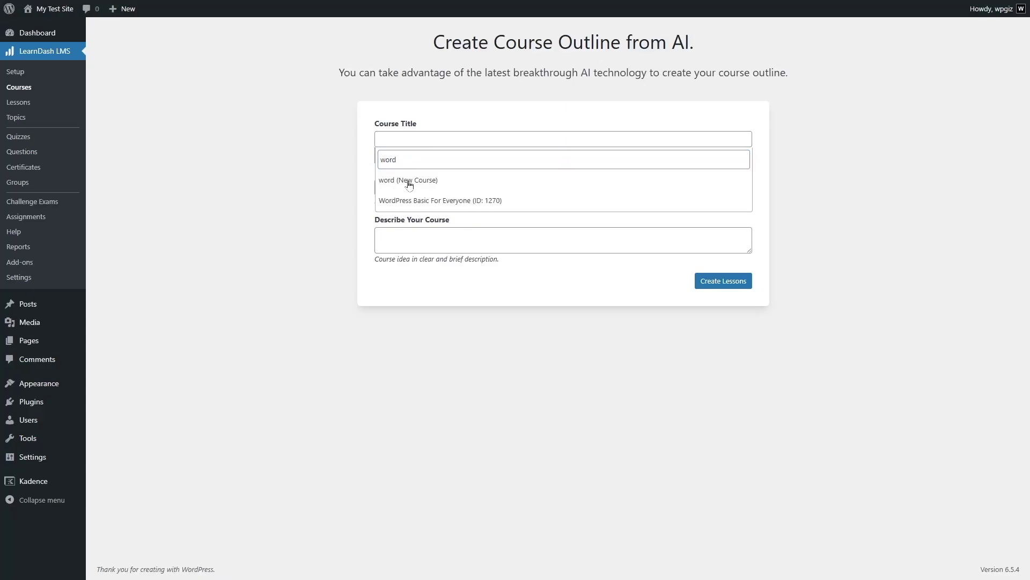
{"action": "left_click", "coordinate": [402, 182]}
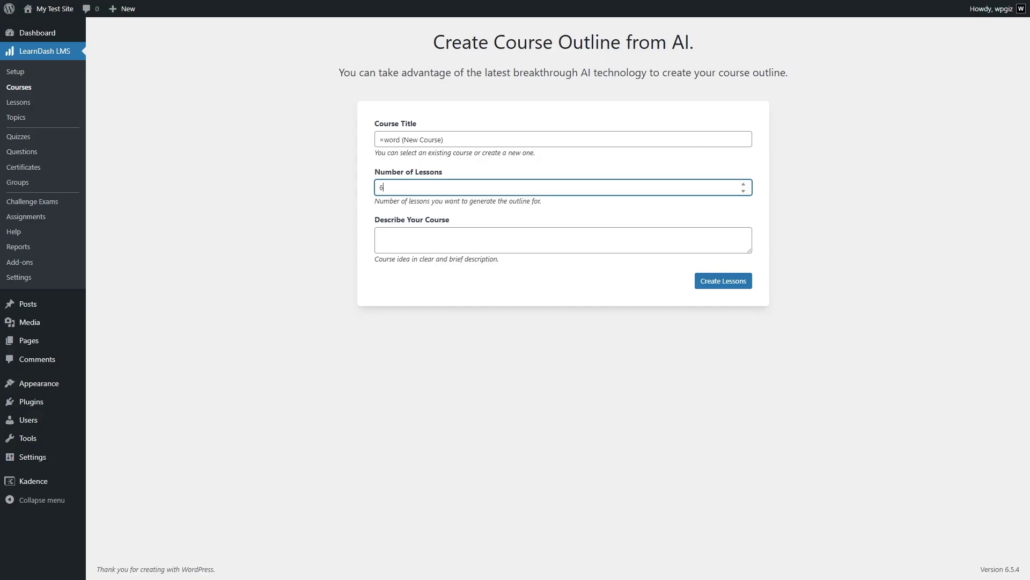
{"action": "left_click", "coordinate": [449, 317]}
{"action": "left_click", "coordinate": [438, 244]}
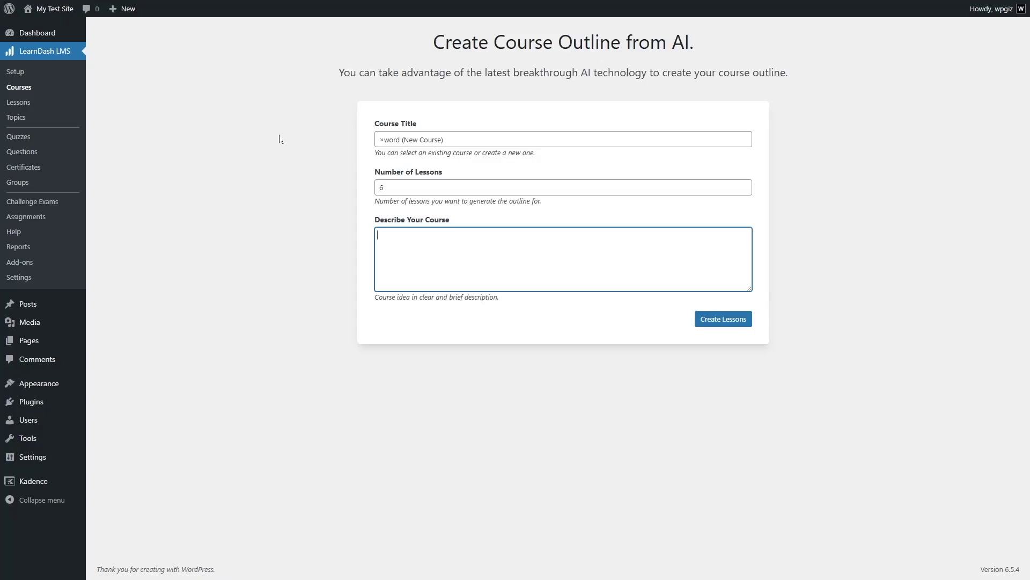
{"action": "left_click", "coordinate": [32, 91]}
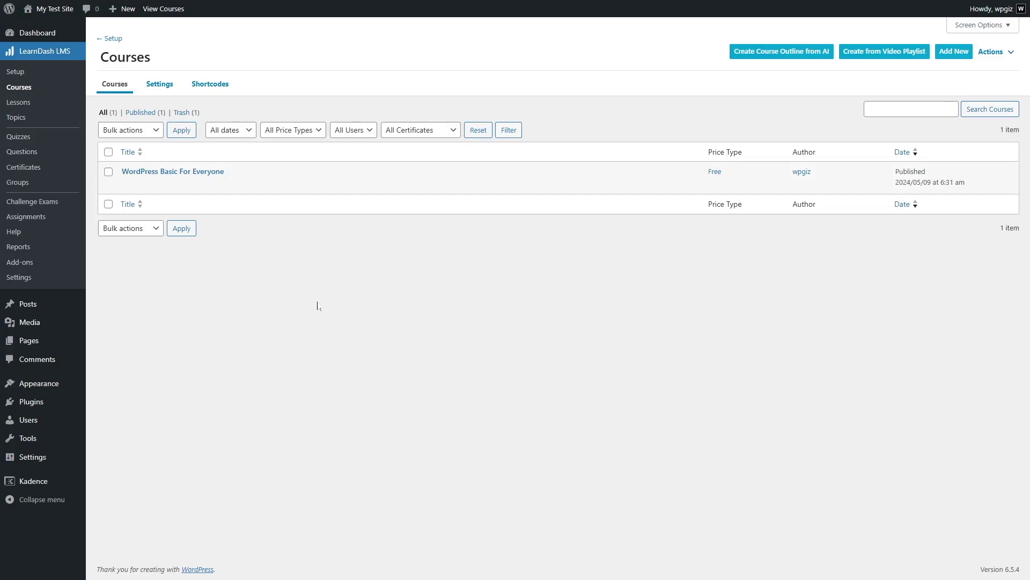
Open Create Quiz from AI and link the WordPress Basic For Everyone course and its website-building lesson.
{"action": "left_click", "coordinate": [18, 141]}
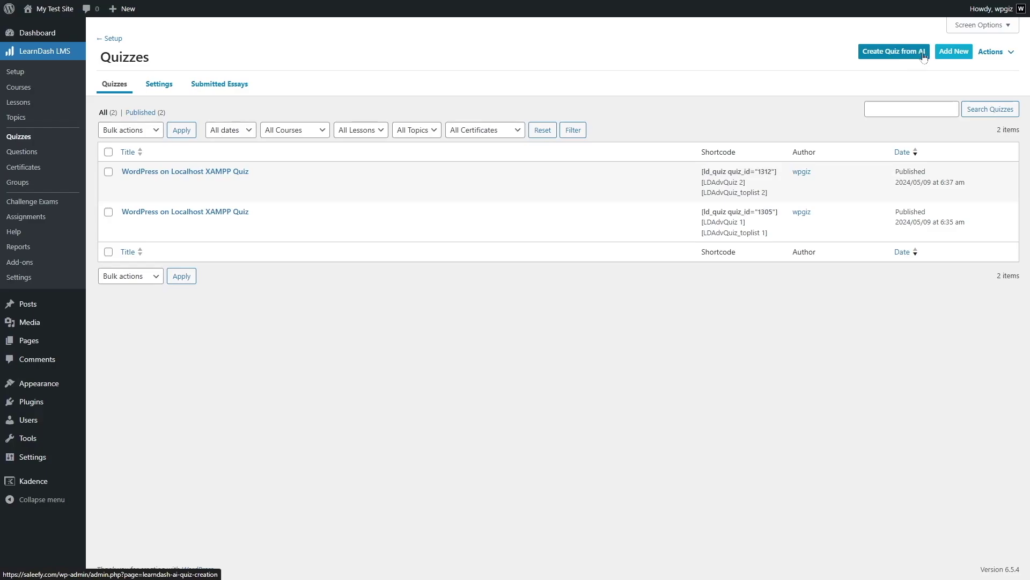
{"action": "left_click", "coordinate": [894, 56]}
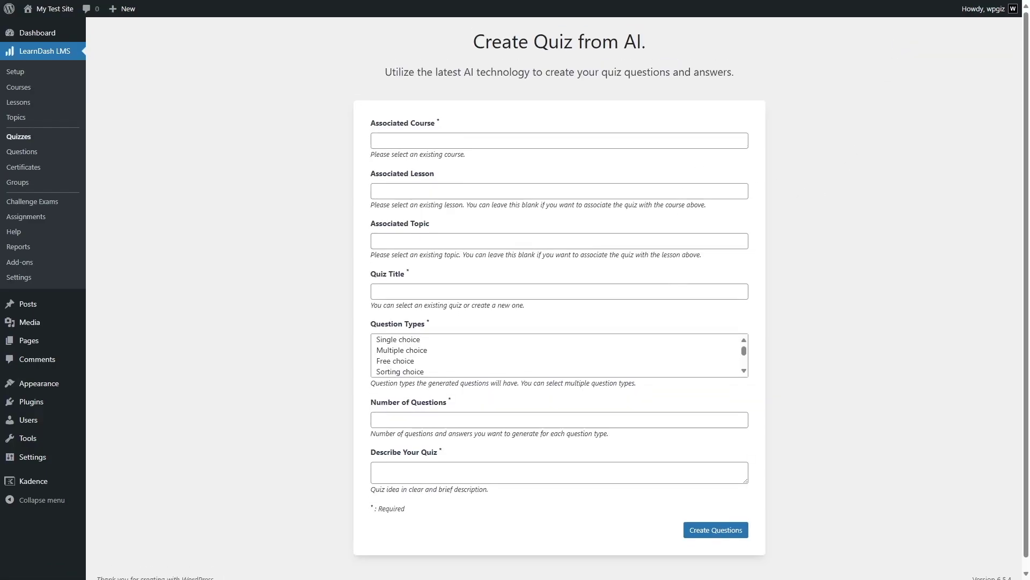
{"action": "left_click", "coordinate": [404, 140]}
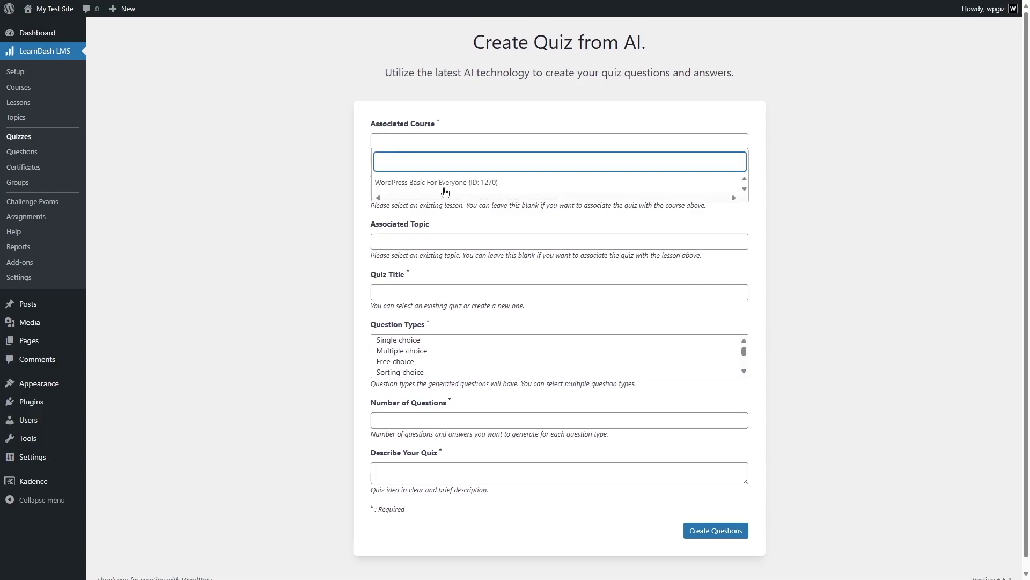
{"action": "left_click", "coordinate": [440, 183]}
{"action": "left_click", "coordinate": [390, 192]}
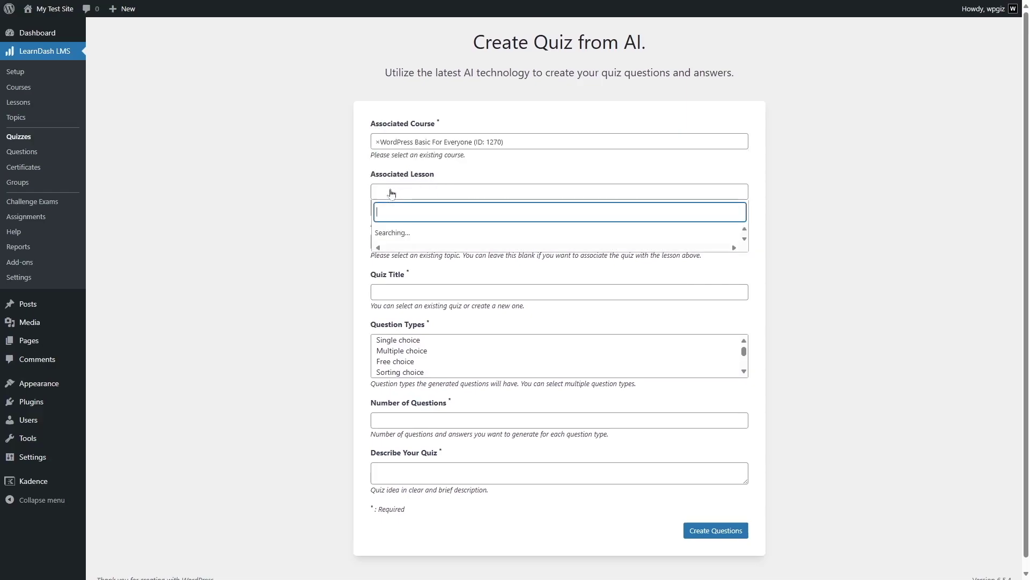
{"action": "scroll", "coordinate": [493, 256], "scroll_direction": "down", "scroll_amount": 3}
{"action": "scroll", "coordinate": [501, 264], "scroll_direction": "up", "scroll_amount": 3}
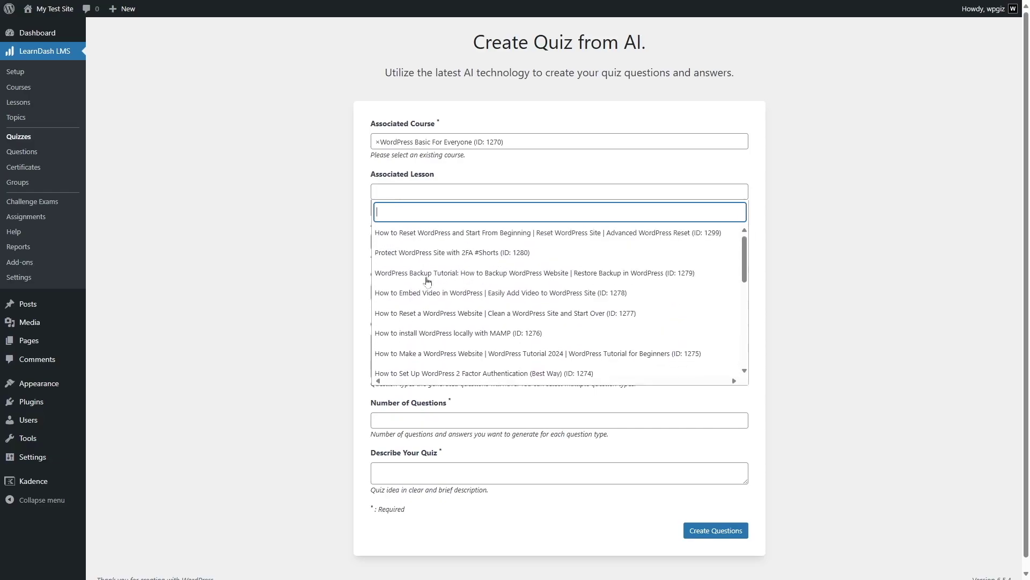
{"action": "scroll", "coordinate": [450, 287], "scroll_direction": "down", "scroll_amount": 1}
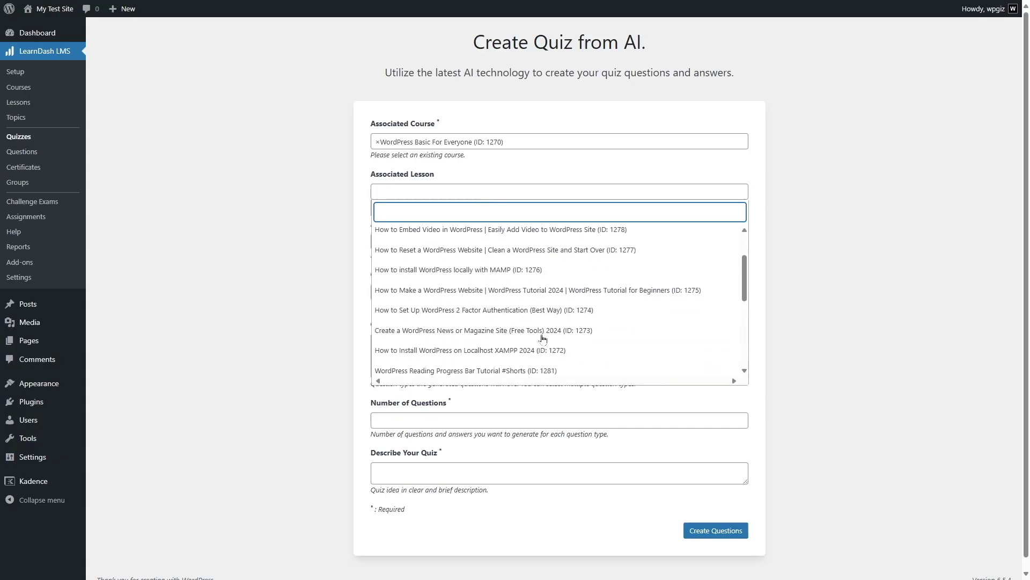
{"action": "left_click", "coordinate": [548, 295]}
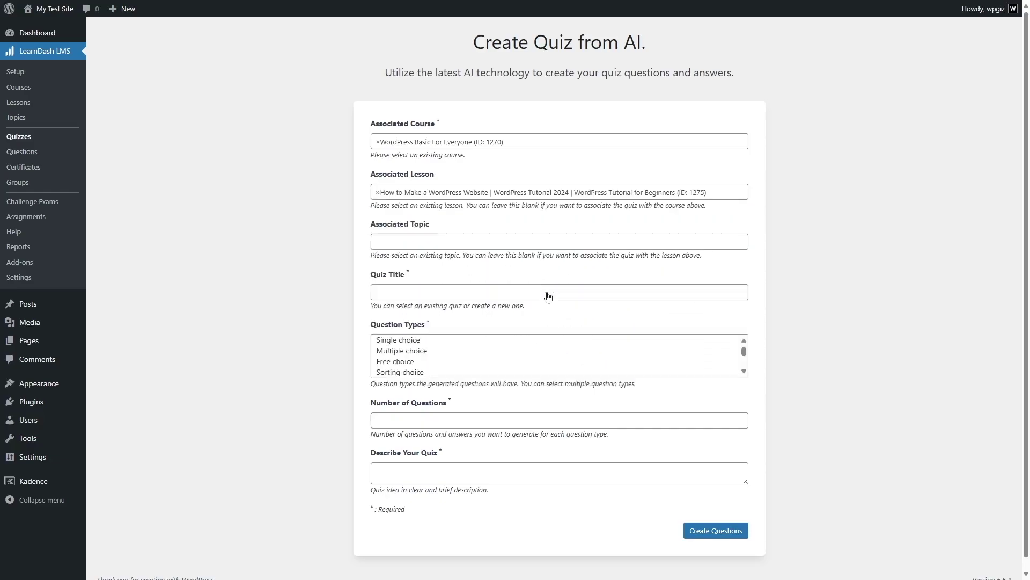
{"action": "left_click", "coordinate": [419, 247]}
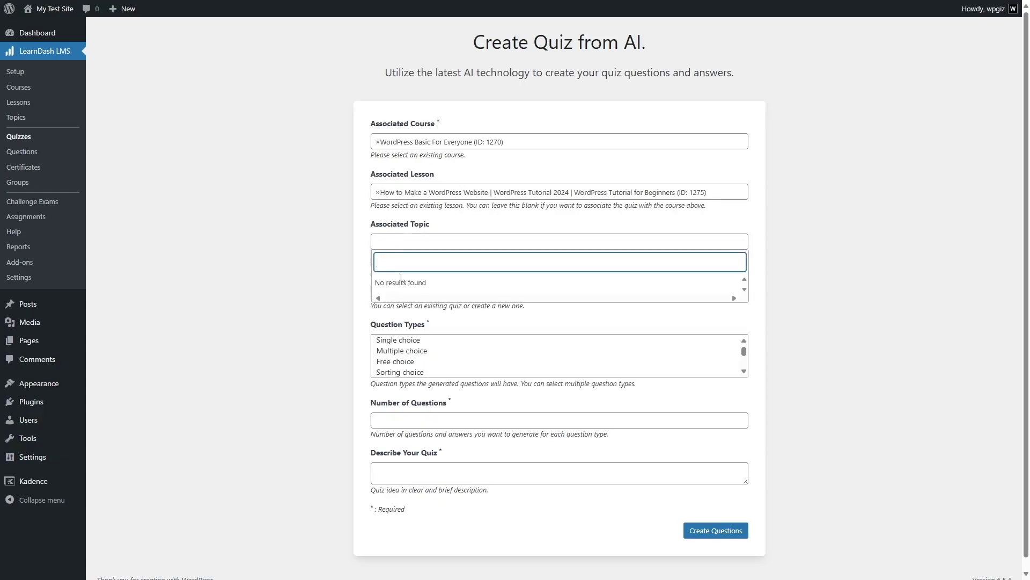
{"action": "left_click", "coordinate": [304, 259]}
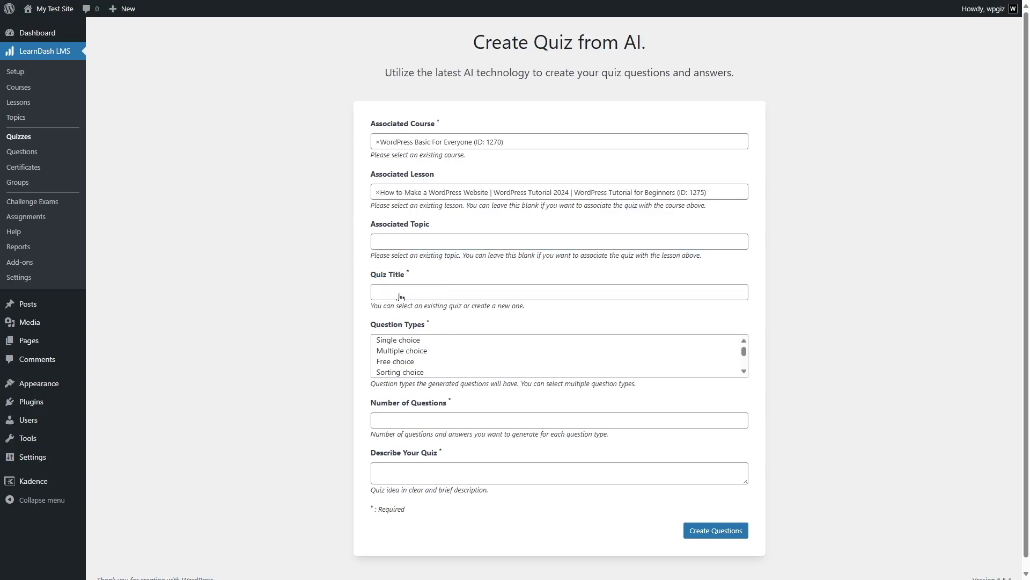
Try the question types and settle on Single choice.
{"action": "left_click", "coordinate": [454, 293]}
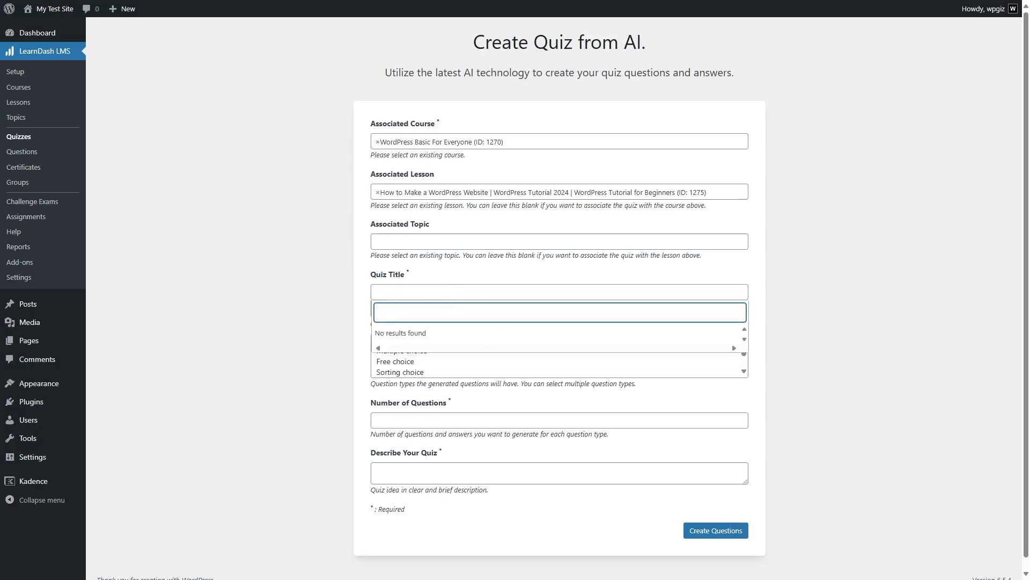
{"action": "left_click", "coordinate": [292, 322]}
{"action": "scroll", "coordinate": [457, 353], "scroll_direction": "down", "scroll_amount": 2}
{"action": "scroll", "coordinate": [455, 353], "scroll_direction": "up", "scroll_amount": 2}
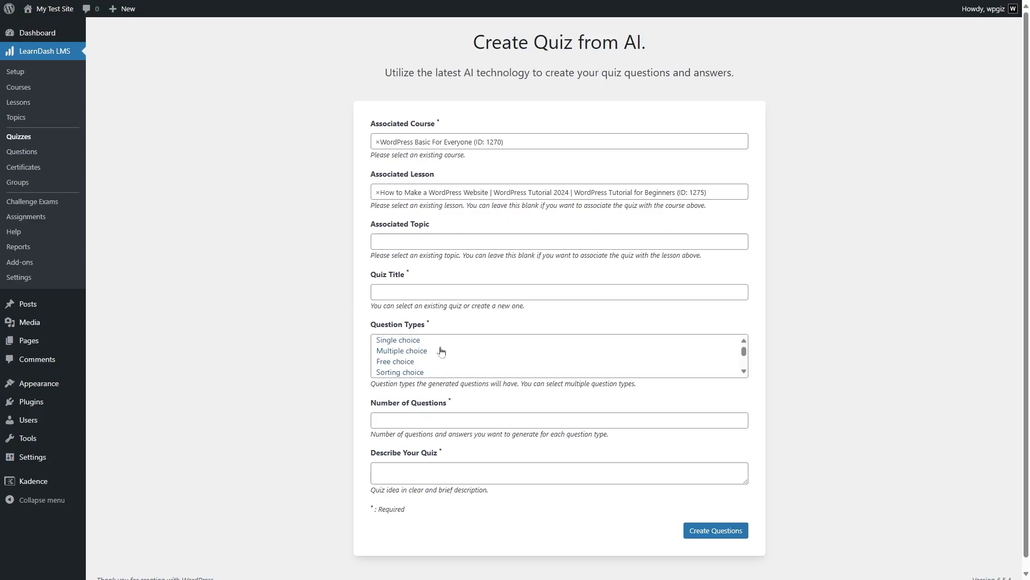
{"action": "left_click", "coordinate": [411, 341]}
{"action": "left_click", "coordinate": [411, 352]}
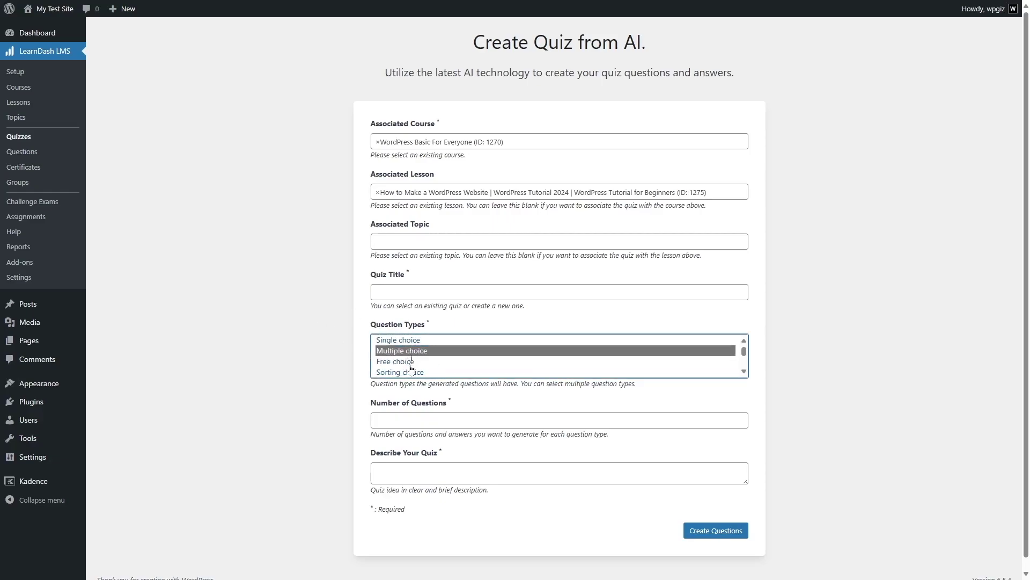
{"action": "left_click", "coordinate": [410, 363]}
{"action": "scroll", "coordinate": [410, 367], "scroll_direction": "down", "scroll_amount": 2}
{"action": "scroll", "coordinate": [408, 370], "scroll_direction": "up", "scroll_amount": 2}
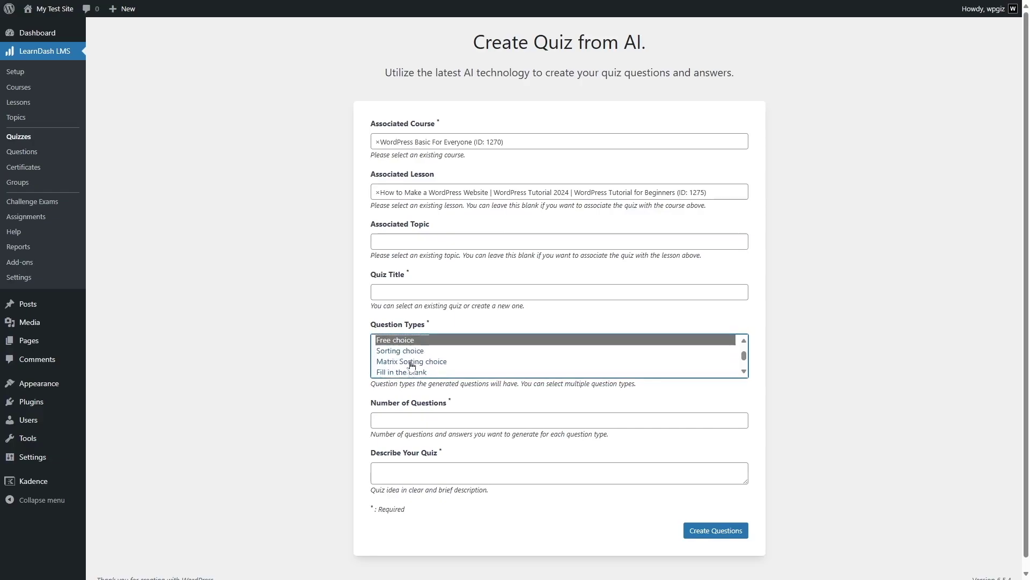
{"action": "left_click", "coordinate": [409, 372]}
{"action": "left_click", "coordinate": [422, 369]}
{"action": "left_click", "coordinate": [423, 368]}
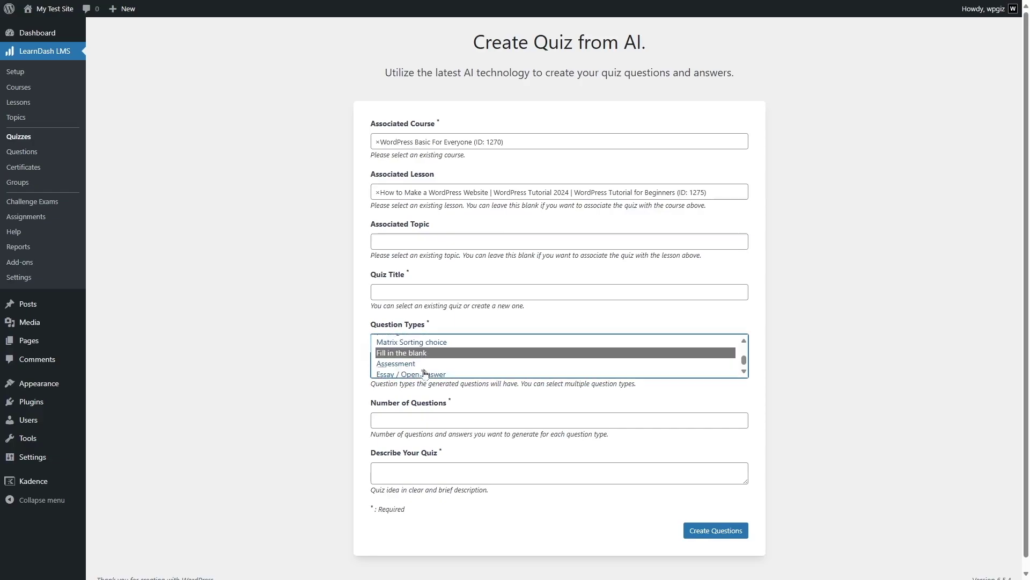
{"action": "scroll", "coordinate": [451, 365], "scroll_direction": "up", "scroll_amount": 3}
{"action": "scroll", "coordinate": [467, 370], "scroll_direction": "down", "scroll_amount": 1}
{"action": "scroll", "coordinate": [467, 370], "scroll_direction": "up", "scroll_amount": 1}
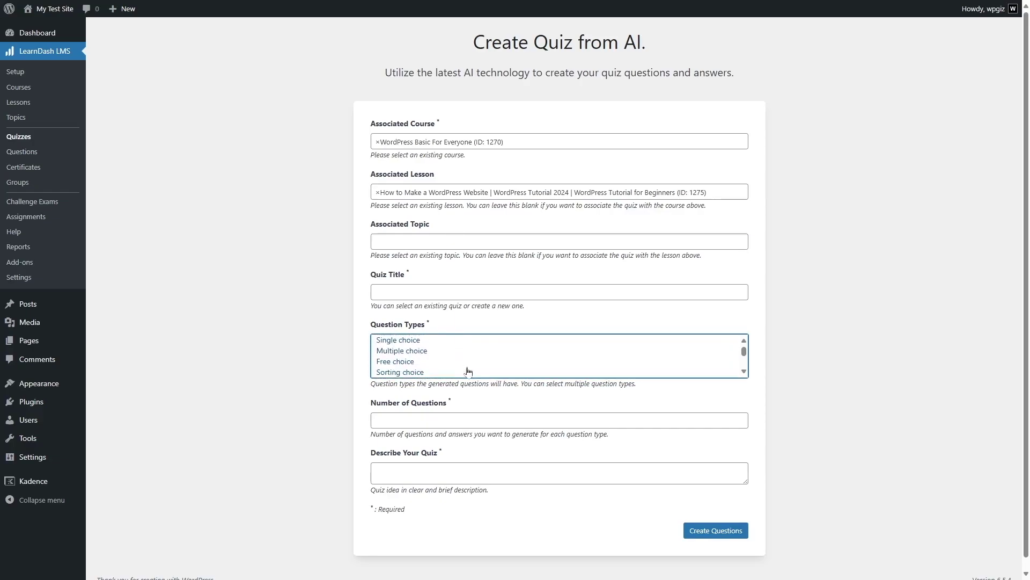
{"action": "scroll", "coordinate": [465, 369], "scroll_direction": "down", "scroll_amount": 2}
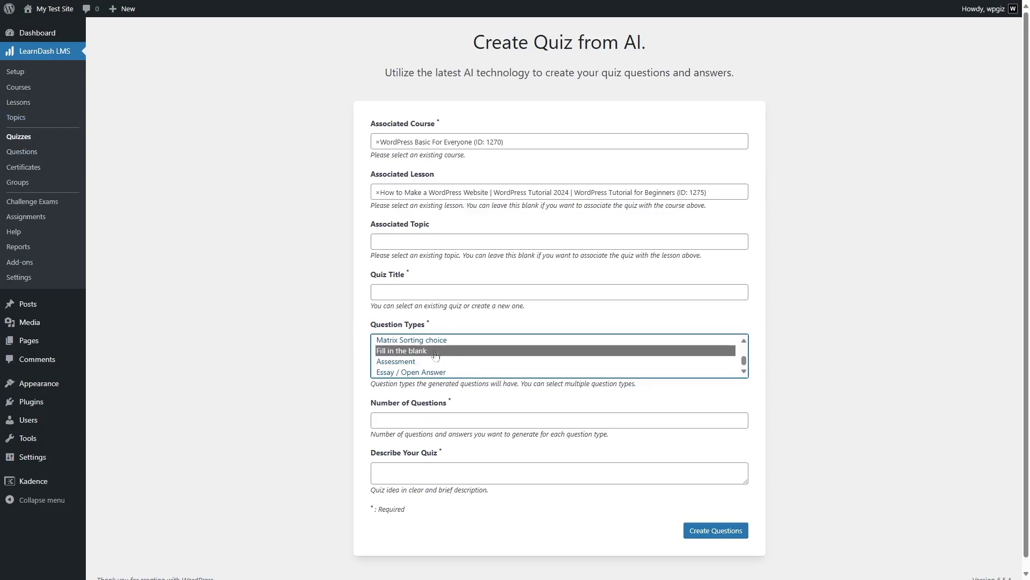
{"action": "scroll", "coordinate": [434, 372], "scroll_direction": "up", "scroll_amount": 2}
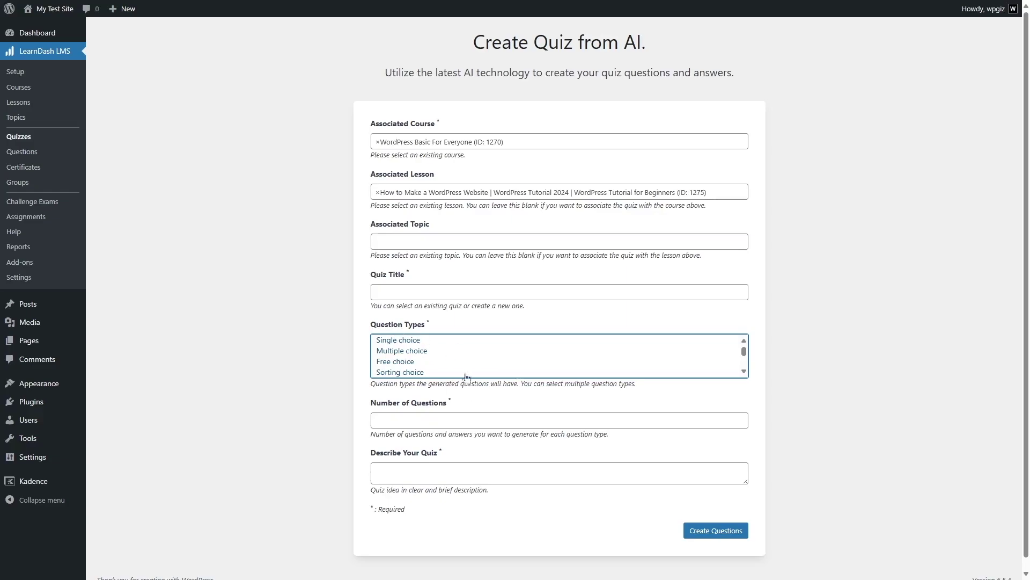
{"action": "left_click", "coordinate": [480, 340]}
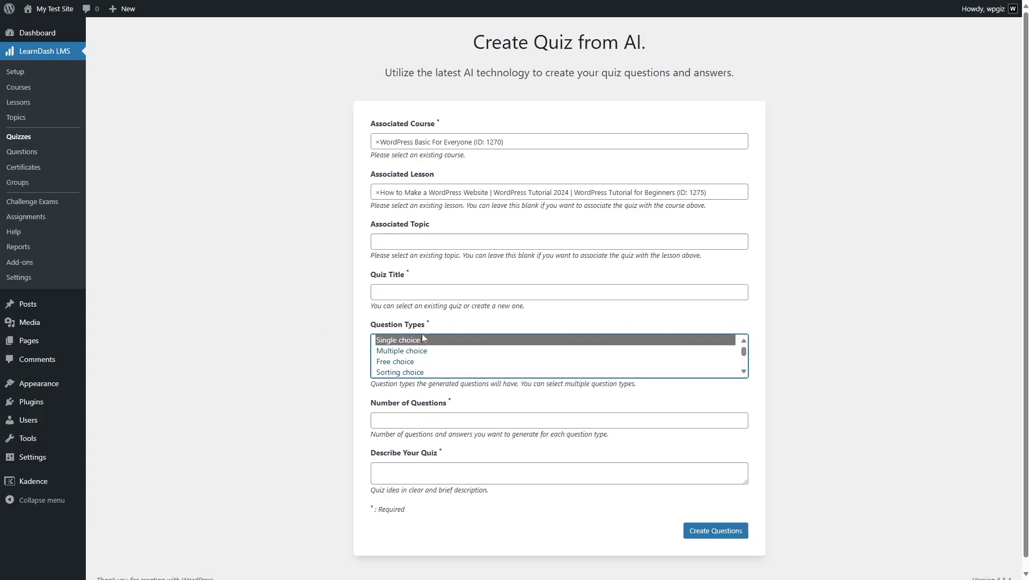
Set the quiz to generate 5 questions.
{"action": "left_click", "coordinate": [400, 421]}
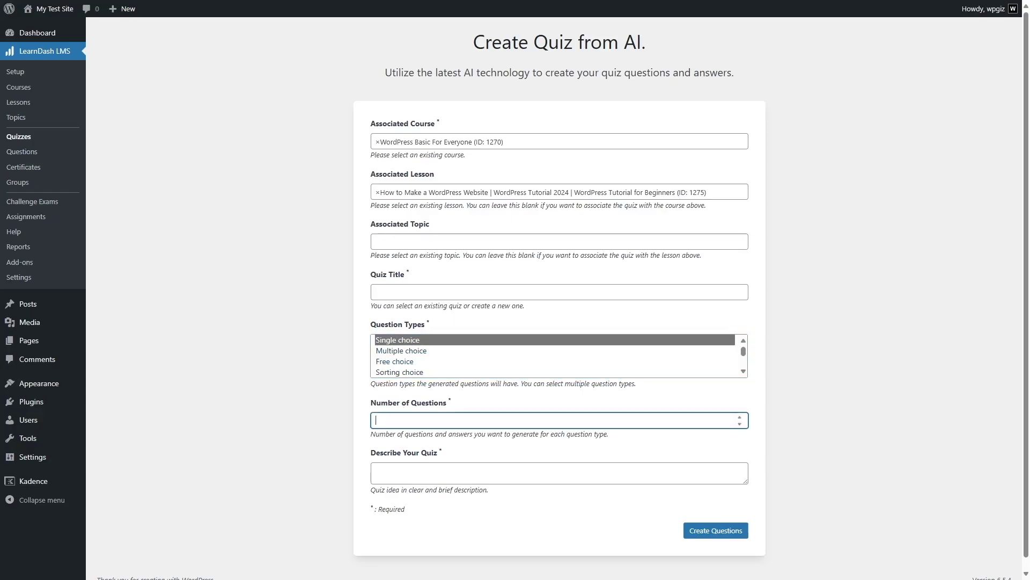
{"action": "type", "text": "5"}
{"action": "key", "text": "Tab"}
{"action": "scroll", "coordinate": [676, 464], "scroll_direction": "down", "scroll_amount": 1}
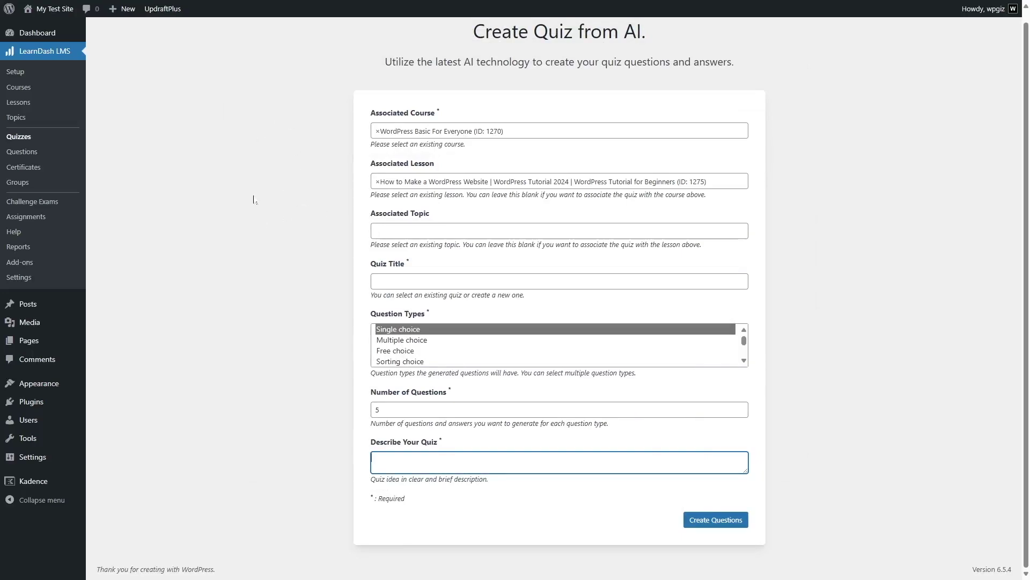
Enable the Virtual Instructor experiment under Settings > Experiments and save.
{"action": "left_click", "coordinate": [27, 278]}
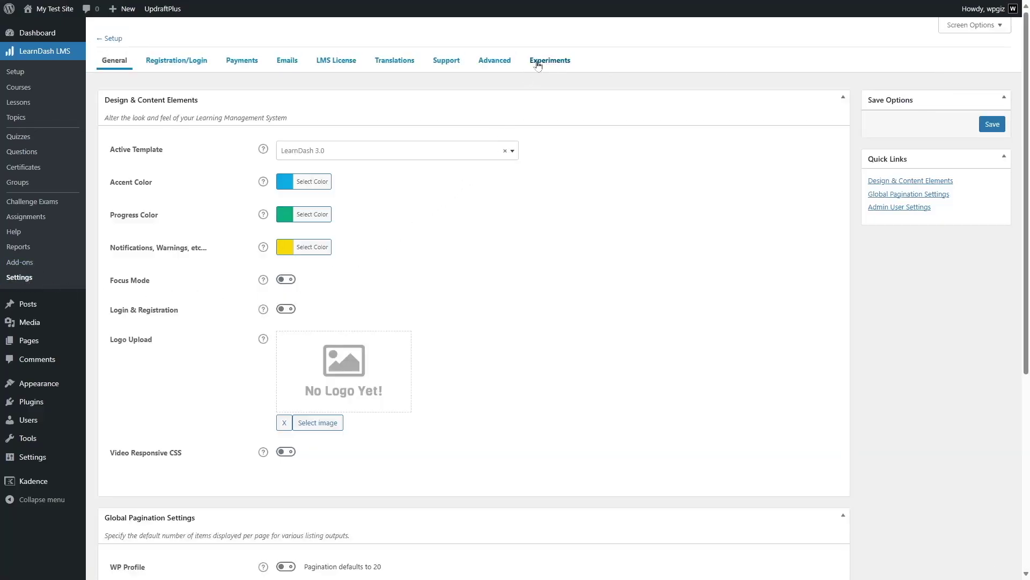
{"action": "left_click", "coordinate": [556, 66]}
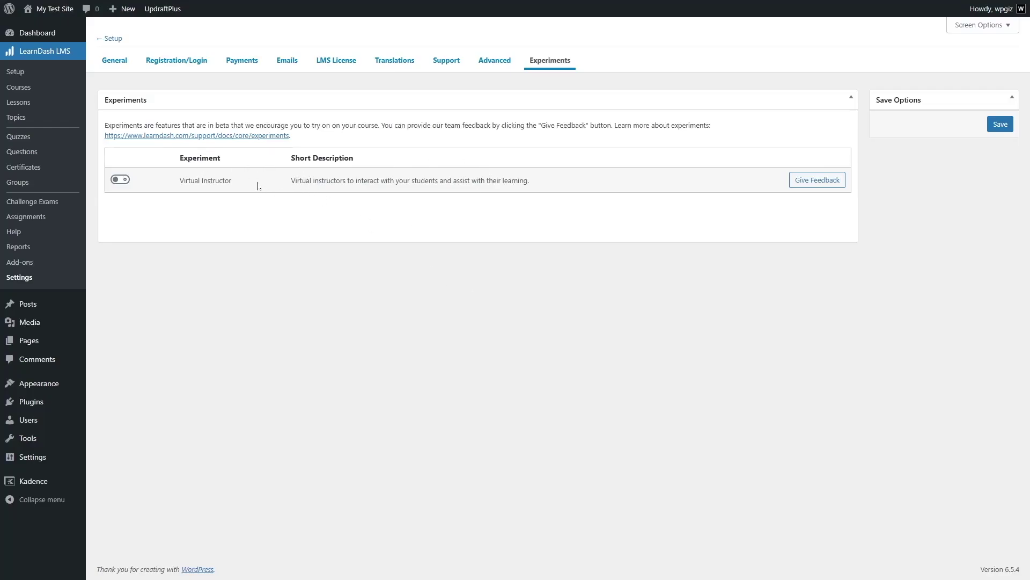
{"action": "left_click", "coordinate": [120, 181]}
{"action": "left_click", "coordinate": [1001, 127]}
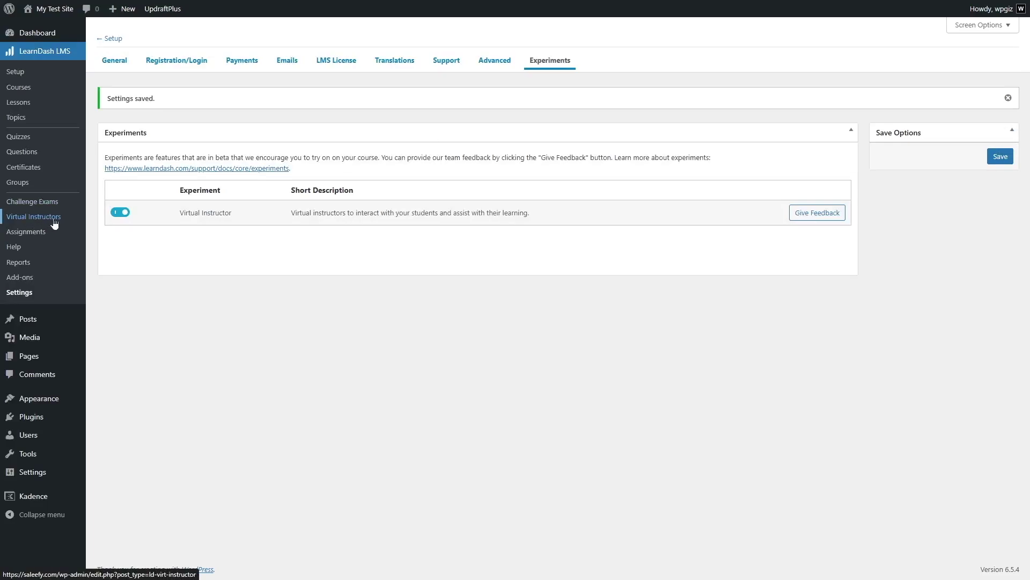
Begin the Virtual Instructors setup, paste a banned-words list in Global Configuration, and continue.
{"action": "left_click", "coordinate": [25, 217]}
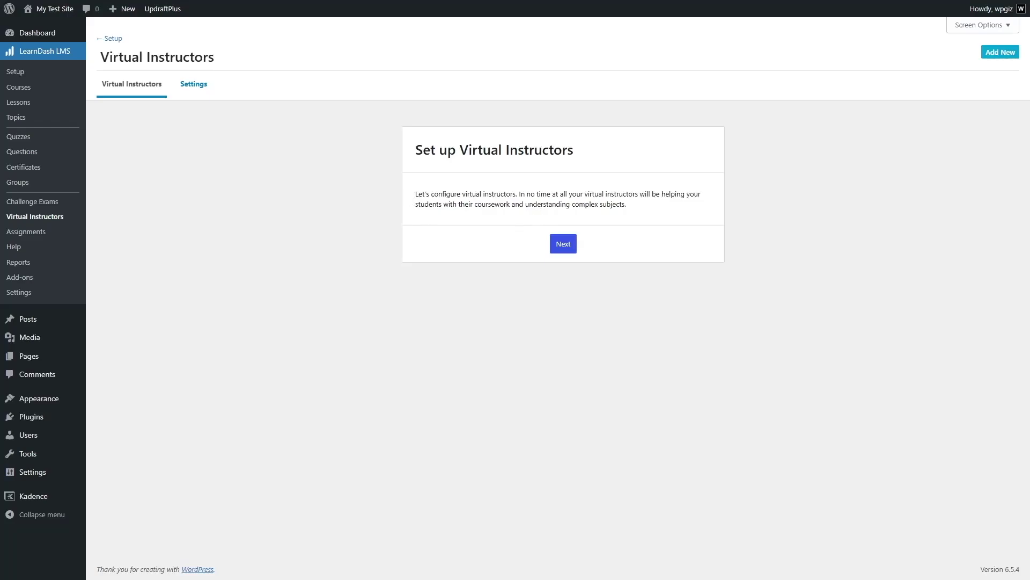
{"action": "left_click", "coordinate": [565, 248]}
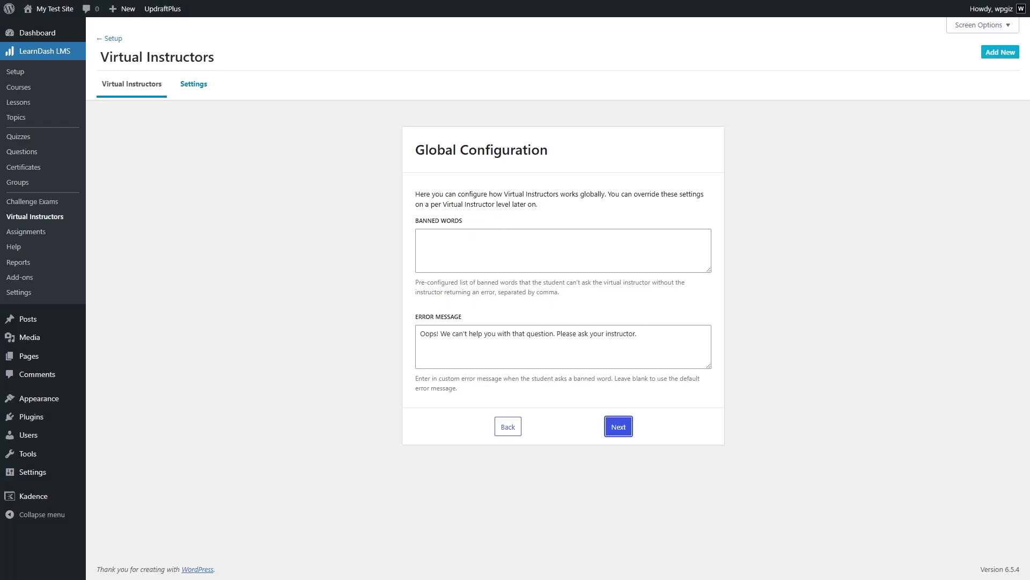
{"action": "left_click", "coordinate": [483, 241]}
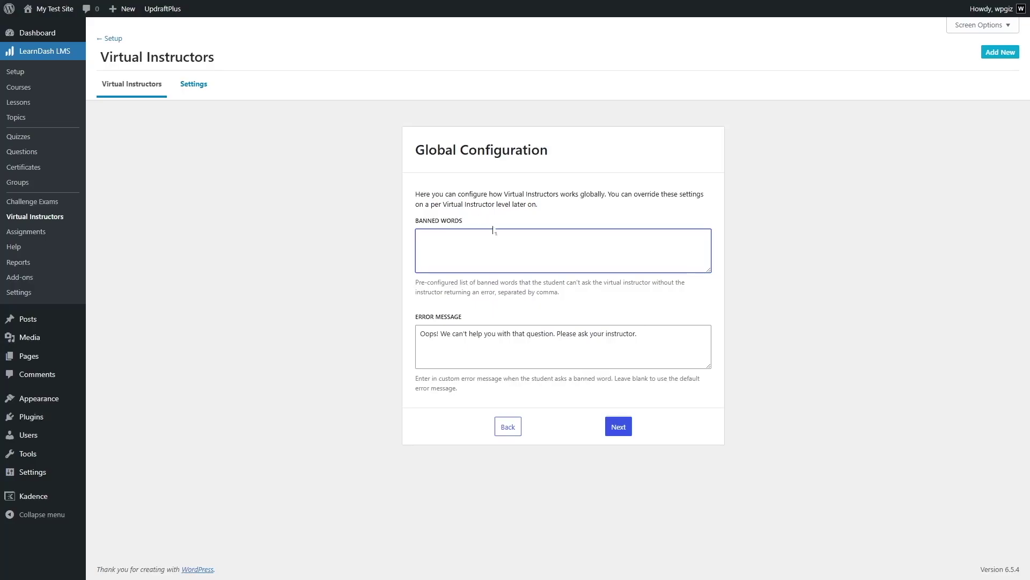
{"action": "key", "text": "ctrl+v"}
{"action": "left_click", "coordinate": [857, 185]}
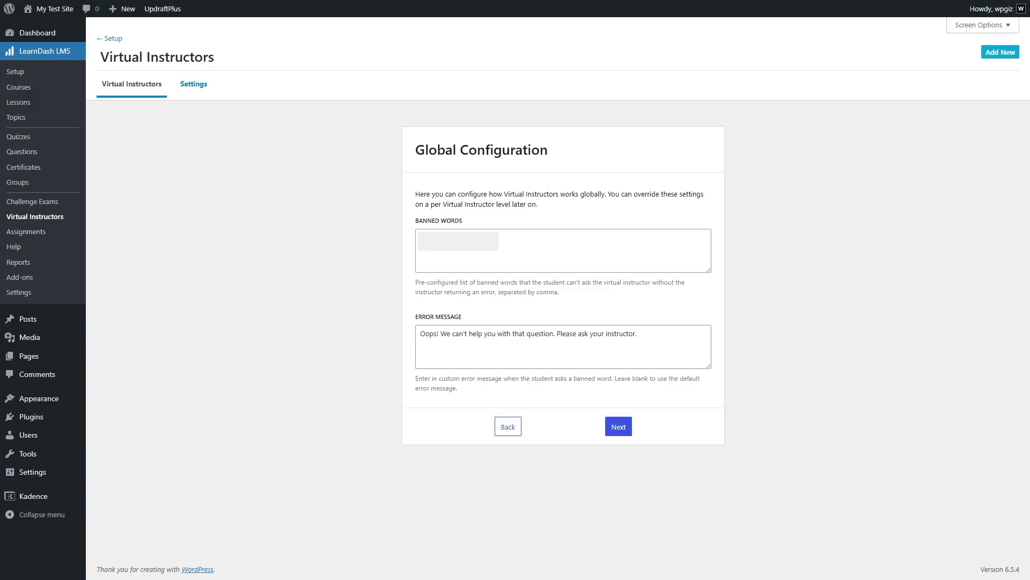
{"action": "left_click", "coordinate": [468, 230]}
{"action": "left_click", "coordinate": [620, 427]}
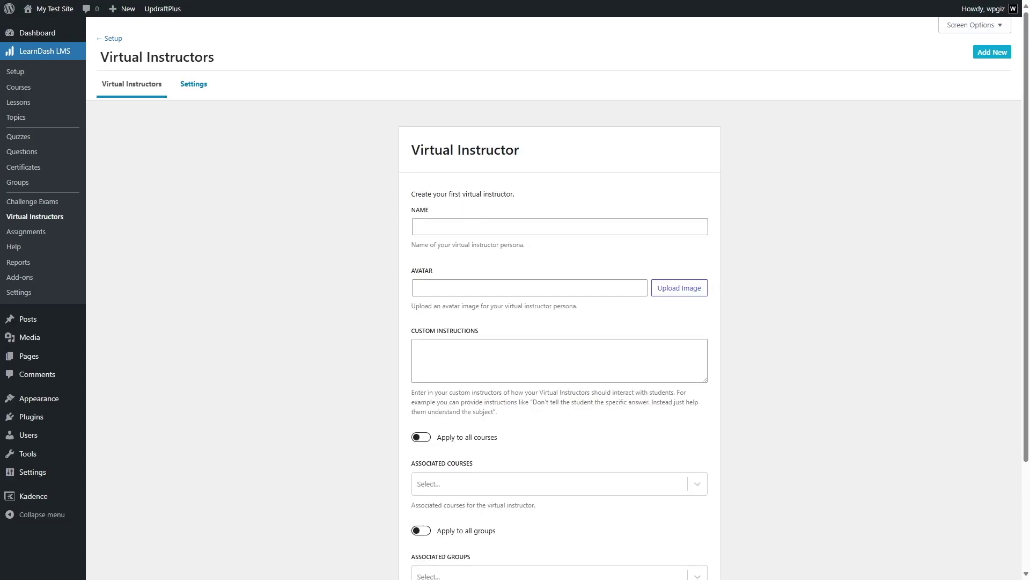
Enter 'VA Instructor' as the virtual instructor's name.
{"action": "key", "text": "Return"}
{"action": "left_click", "coordinate": [462, 222]}
{"action": "type", "text": "VA Instructor"}
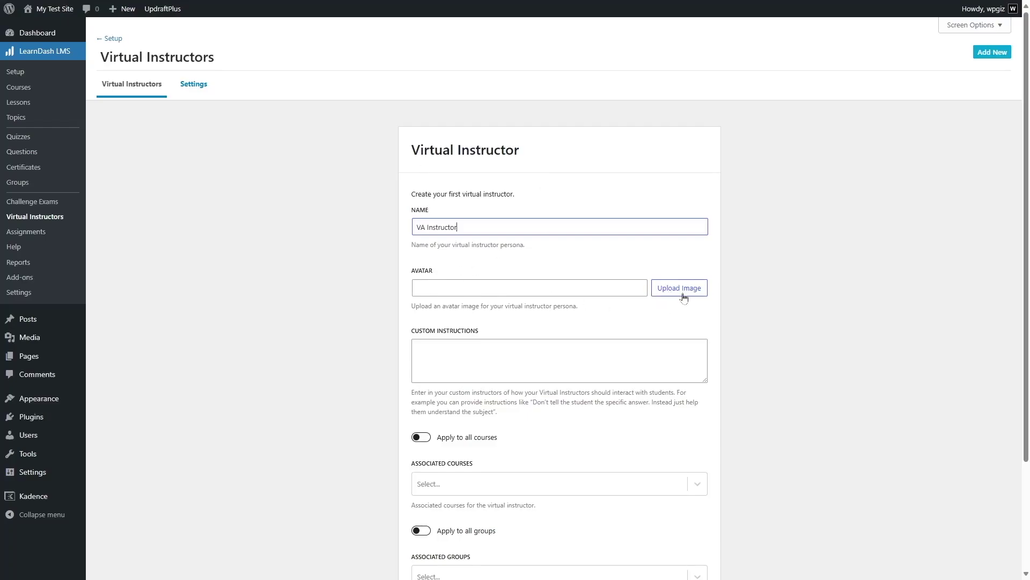
{"action": "scroll", "coordinate": [689, 296], "scroll_direction": "down", "scroll_amount": 1}
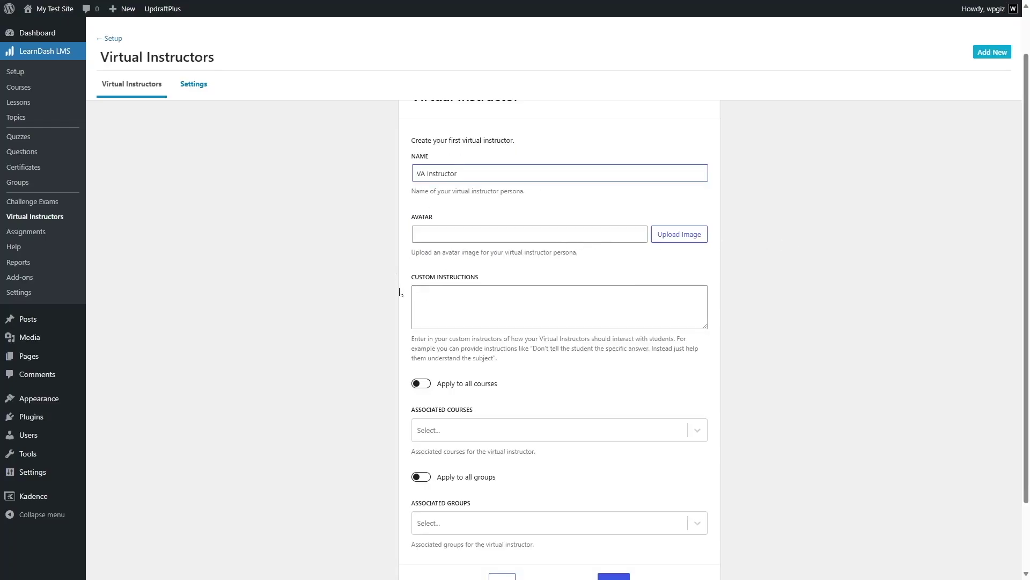
{"action": "left_click", "coordinate": [427, 276]}
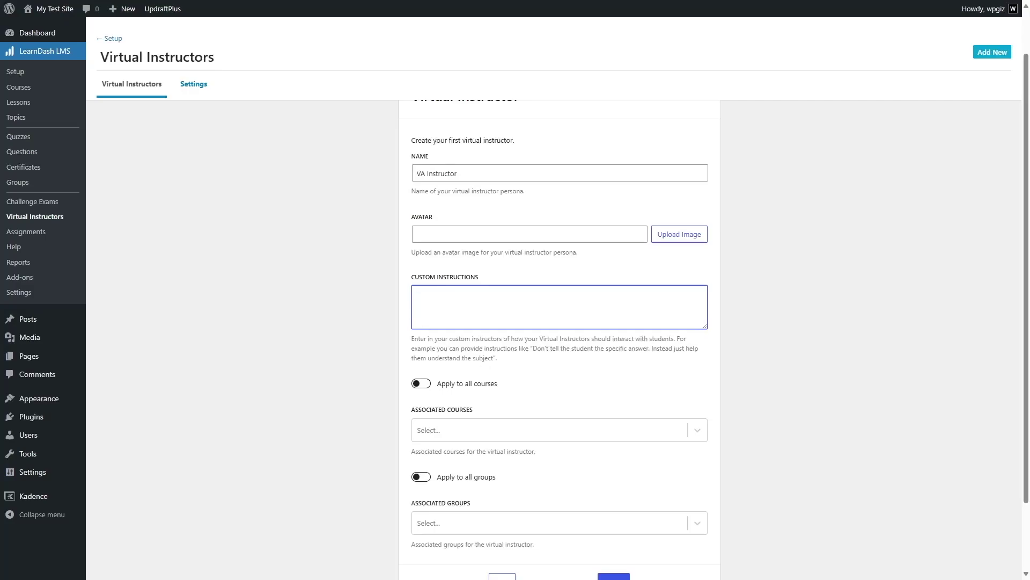
{"action": "scroll", "coordinate": [408, 330], "scroll_direction": "down", "scroll_amount": 1}
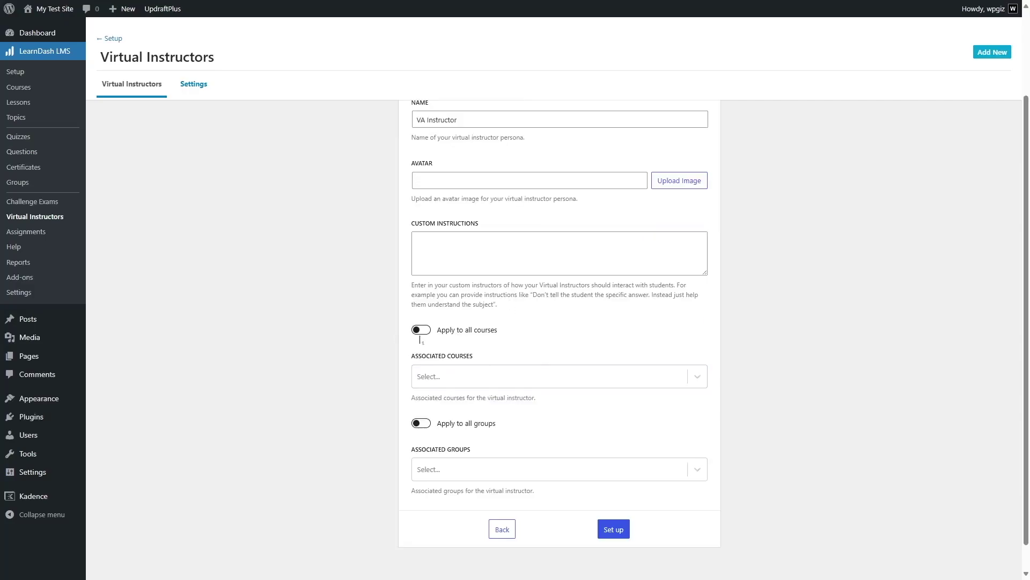
Apply the instructor to all courses, leaving groups unset, and finish the setup.
{"action": "left_click", "coordinate": [421, 330]}
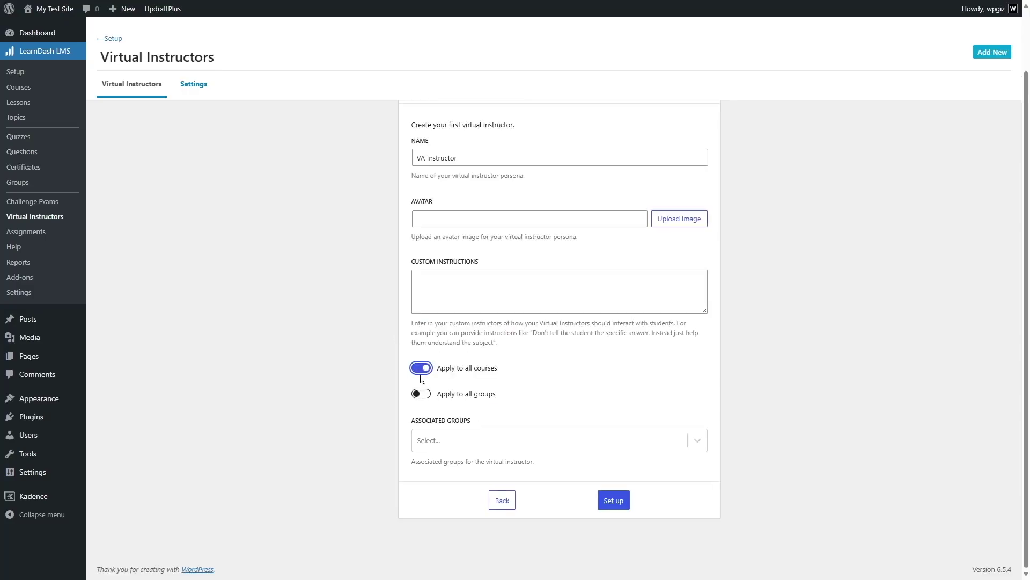
{"action": "left_click", "coordinate": [416, 368]}
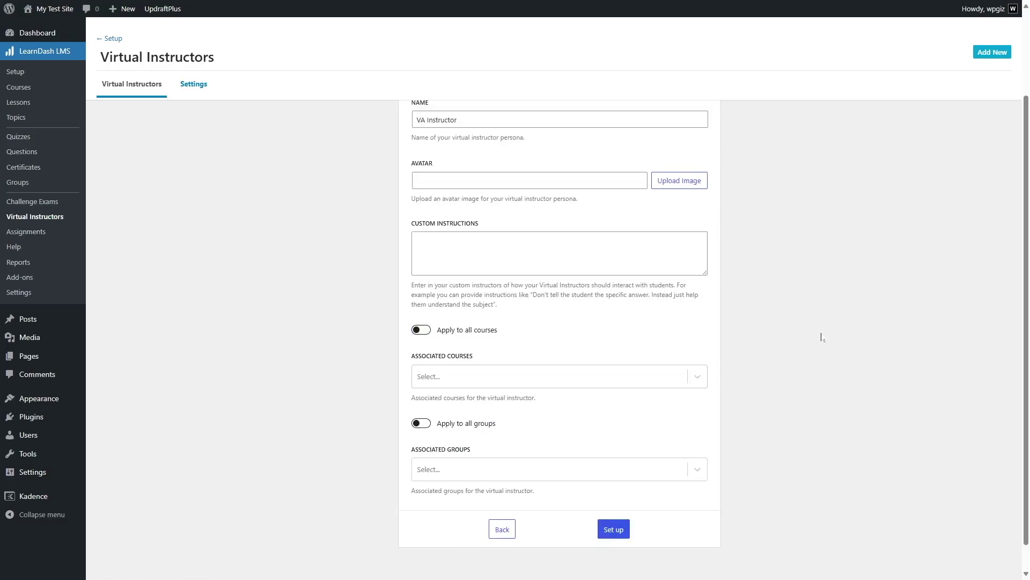
{"action": "left_click", "coordinate": [698, 376]}
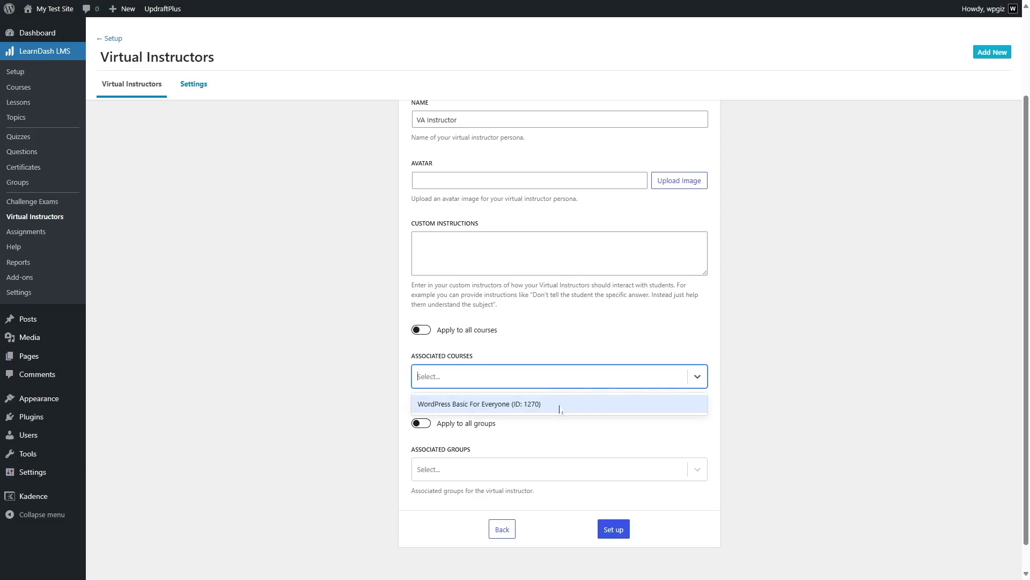
{"action": "left_click", "coordinate": [832, 411]}
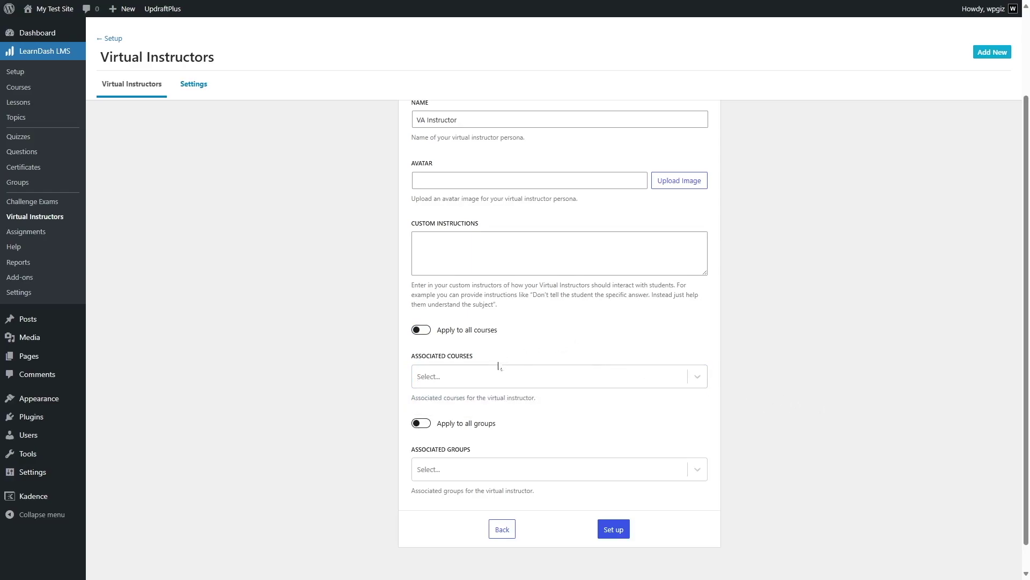
{"action": "left_click", "coordinate": [421, 423]}
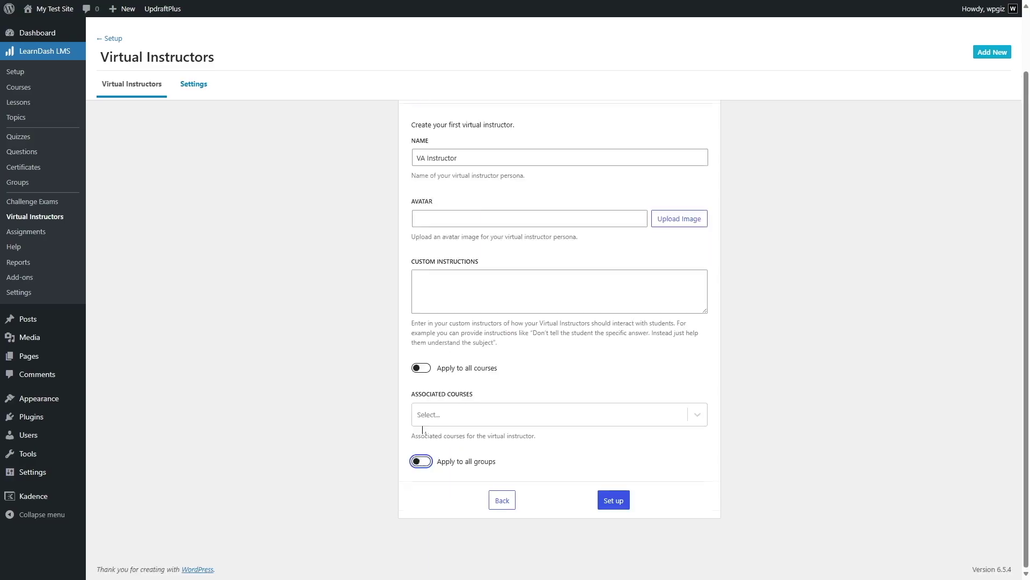
{"action": "left_click", "coordinate": [424, 461]}
{"action": "left_click", "coordinate": [508, 473]}
{"action": "left_click", "coordinate": [452, 487]}
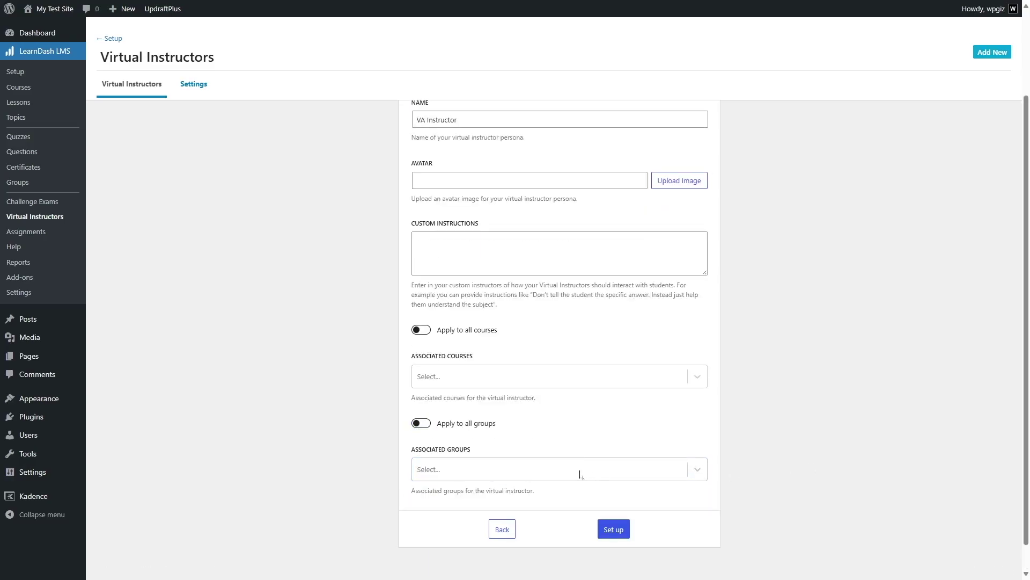
{"action": "left_click", "coordinate": [422, 330]}
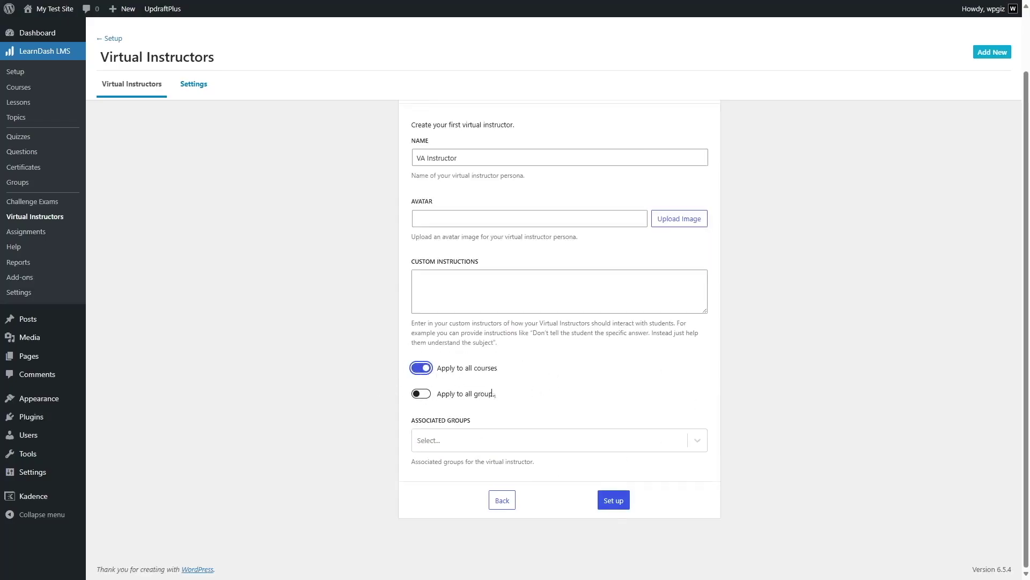
{"action": "left_click", "coordinate": [614, 500]}
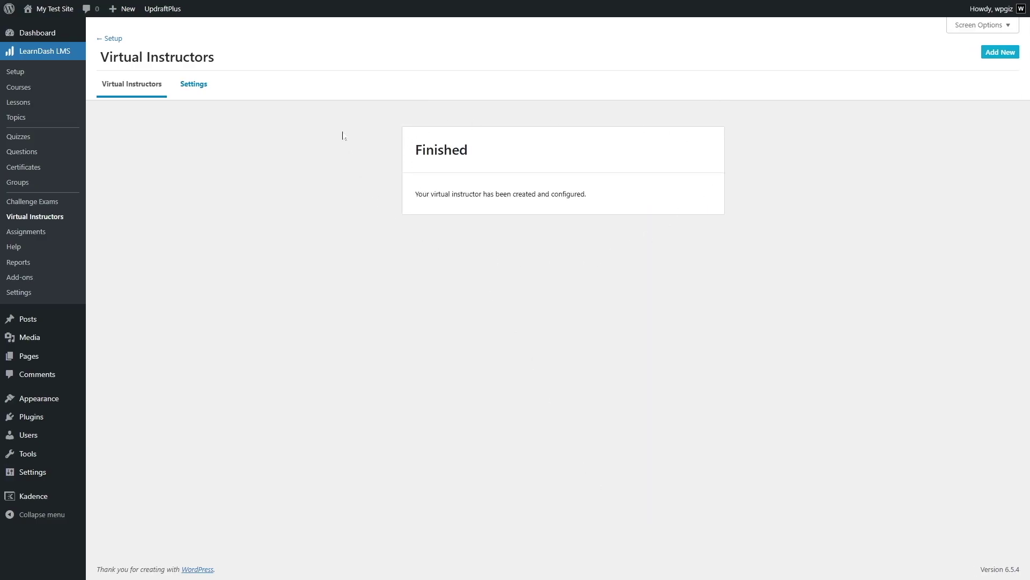
Save the Virtual Instructors global settings, keeping the banned words and default error message.
{"action": "left_click", "coordinate": [185, 85]}
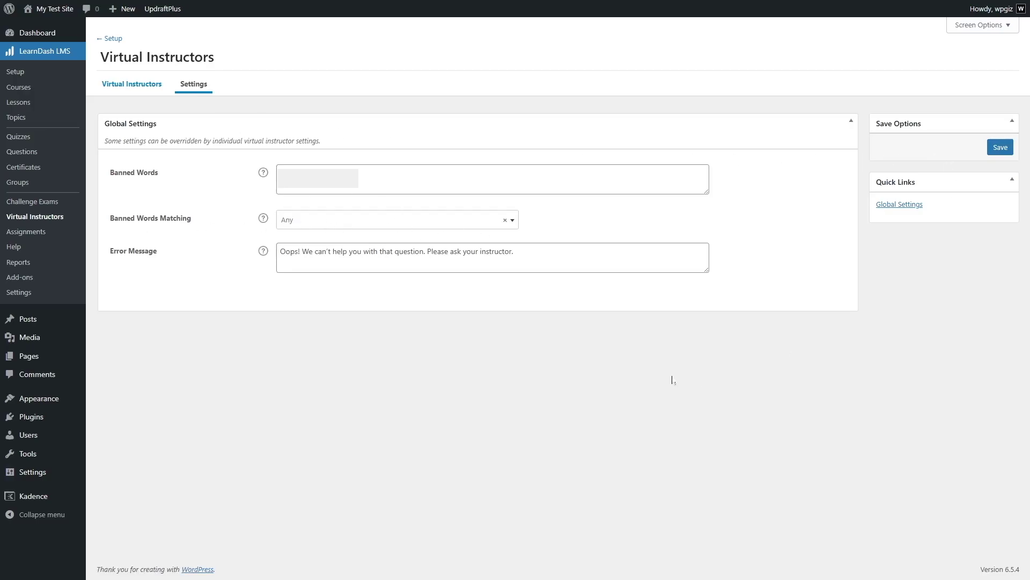
{"action": "left_click", "coordinate": [999, 147]}
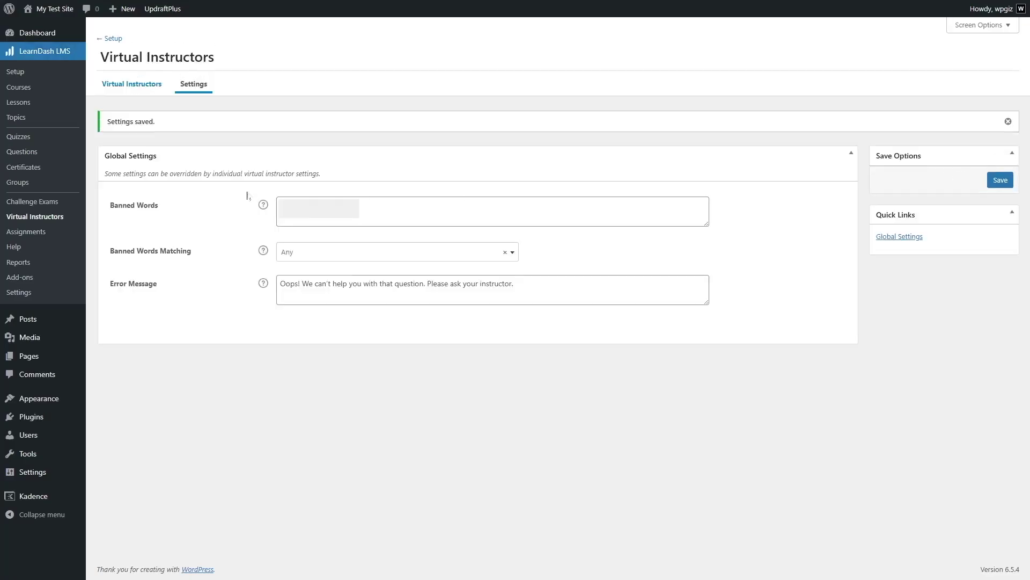
{"action": "left_click", "coordinate": [25, 89]}
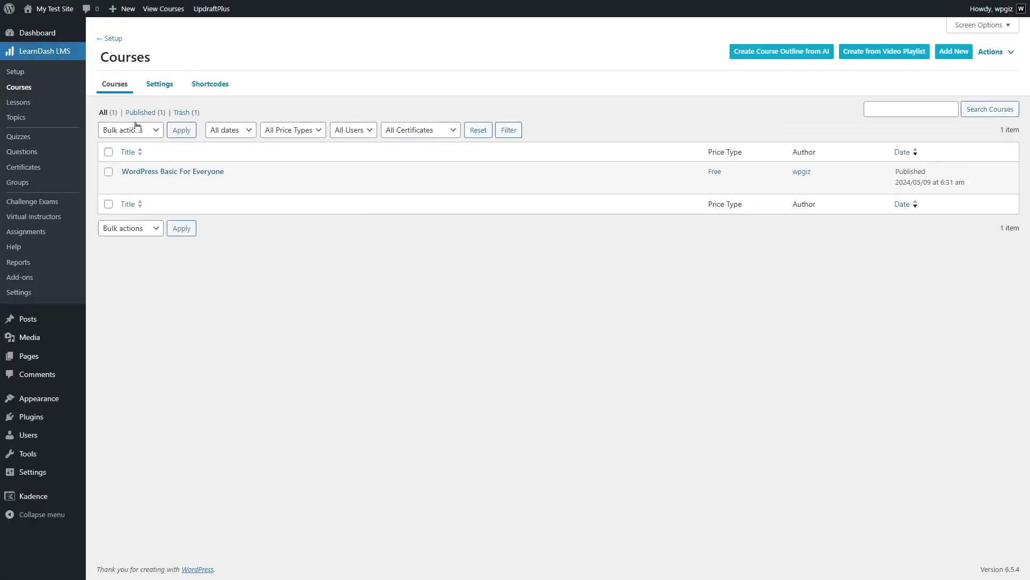
View the 'WordPress Basic For Everyone' course page and check the VA Instructor chat's greeting.
{"action": "left_click", "coordinate": [204, 185]}
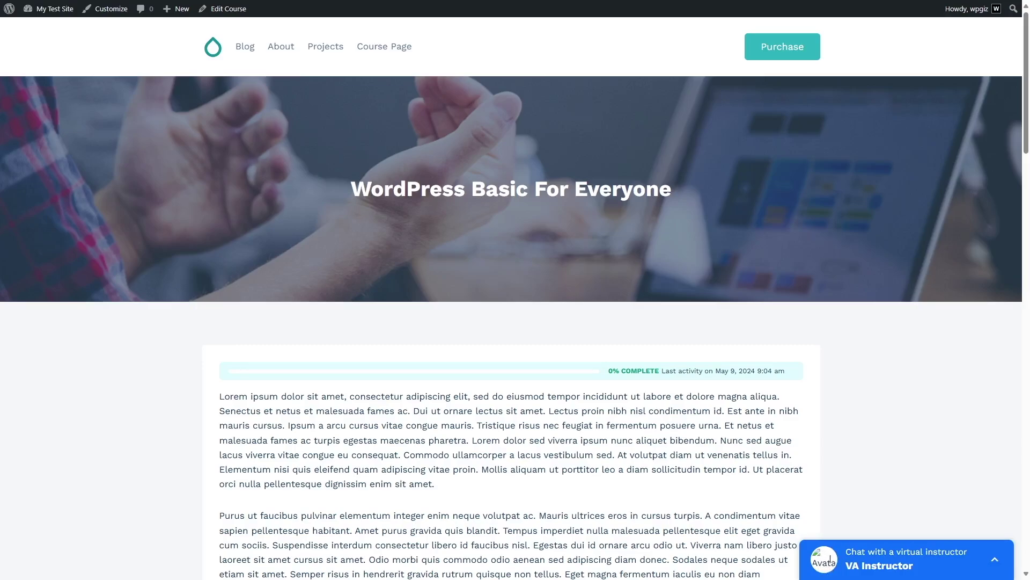
{"action": "left_click", "coordinate": [994, 562]}
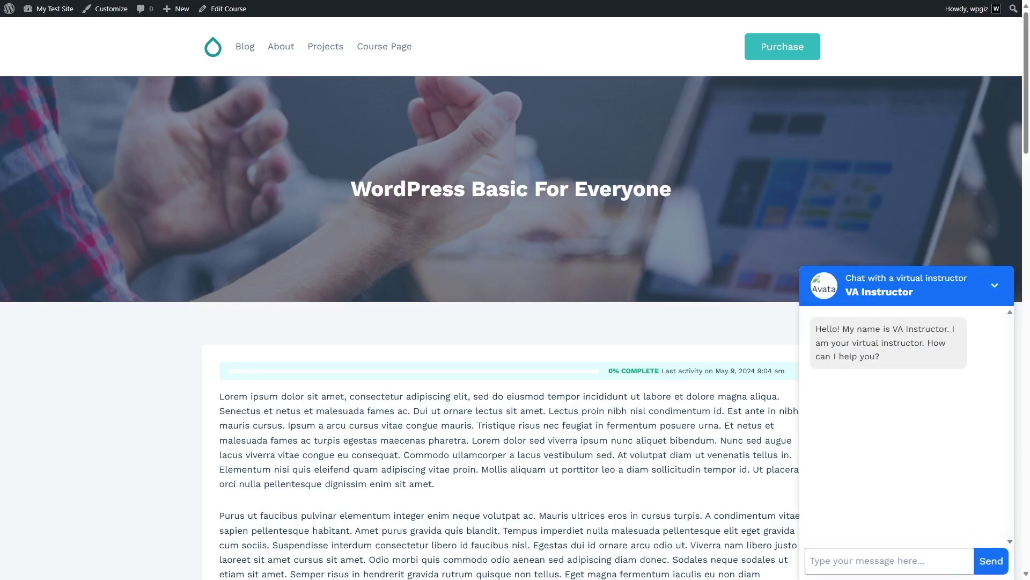
{"action": "left_click", "coordinate": [1002, 290]}
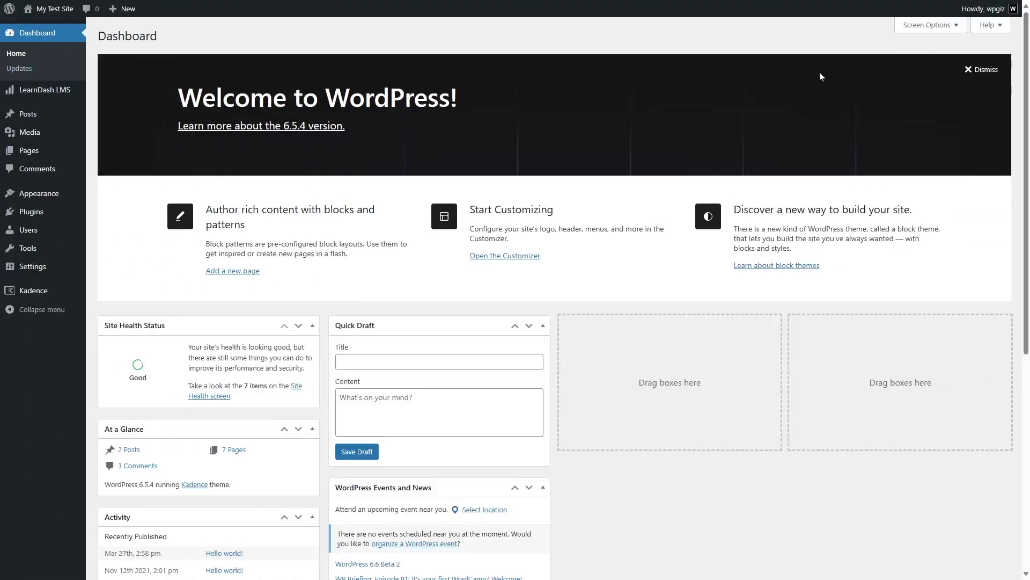